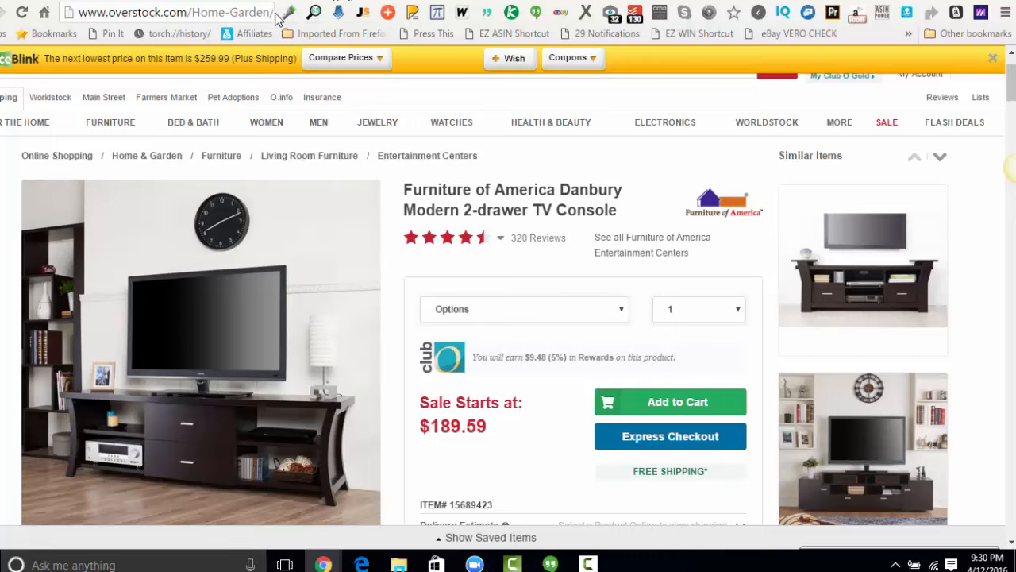
- Copy the Overstock TV console's page URL into HydraLister's new batch list, trimmed to end at product.html
{"action": "left_click", "coordinate": [241, 13]}
{"action": "right_click", "coordinate": [240, 15]}
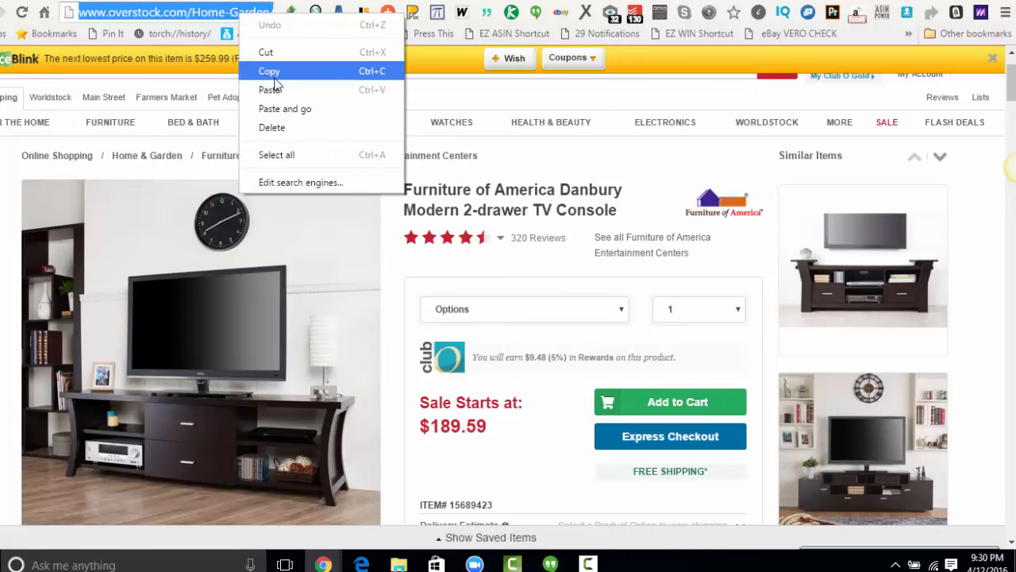
{"action": "left_click", "coordinate": [269, 73]}
{"action": "left_click", "coordinate": [575, 316]}
{"action": "left_click", "coordinate": [575, 316]}
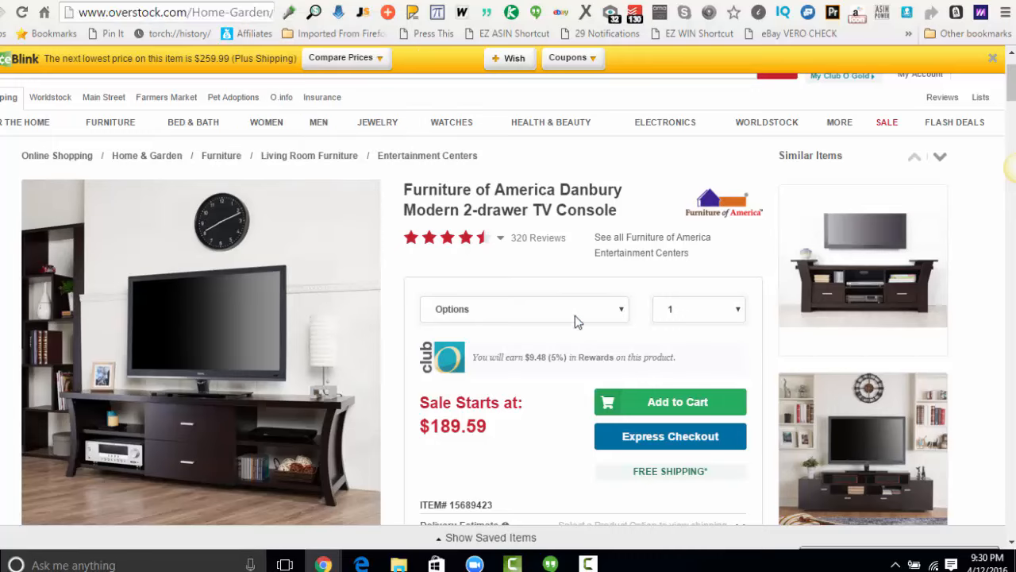
{"action": "left_click", "coordinate": [202, 1]}
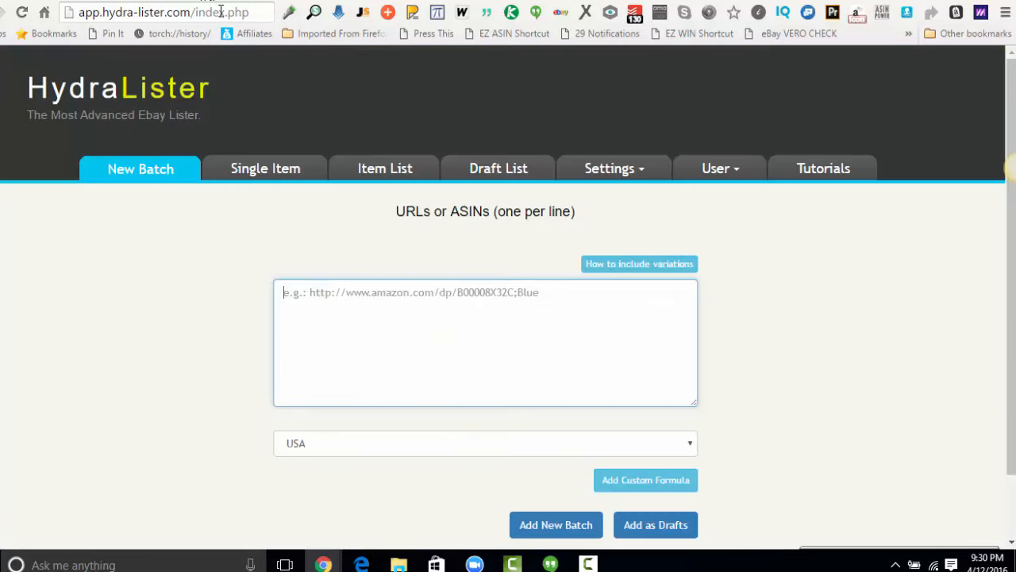
{"action": "left_click", "coordinate": [316, 288]}
{"action": "key", "text": "ctrl+v"}
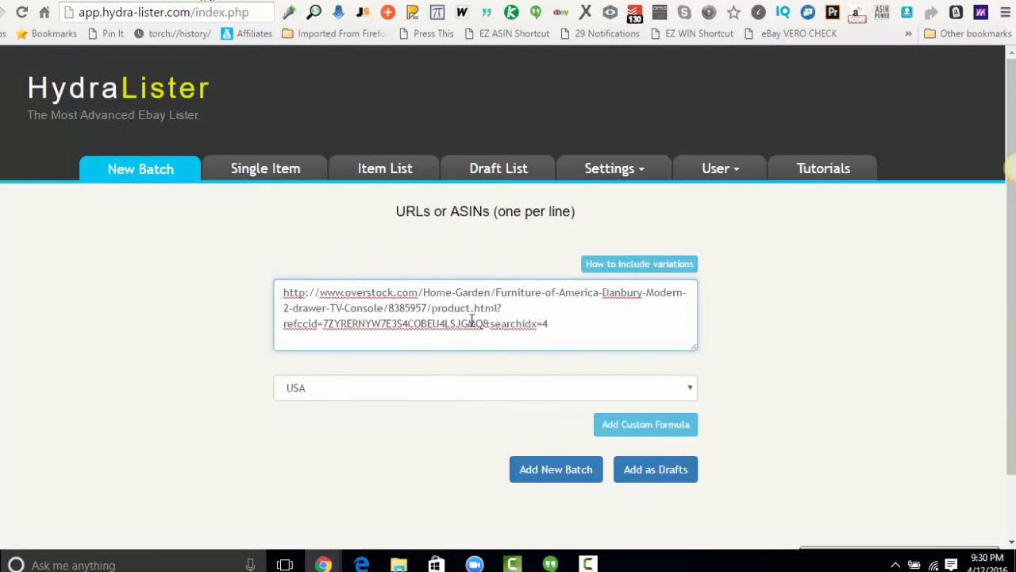
{"action": "left_click_drag", "start_coordinate": [500, 310], "coordinate": [574, 345]}
{"action": "key", "text": "BackSpace"}
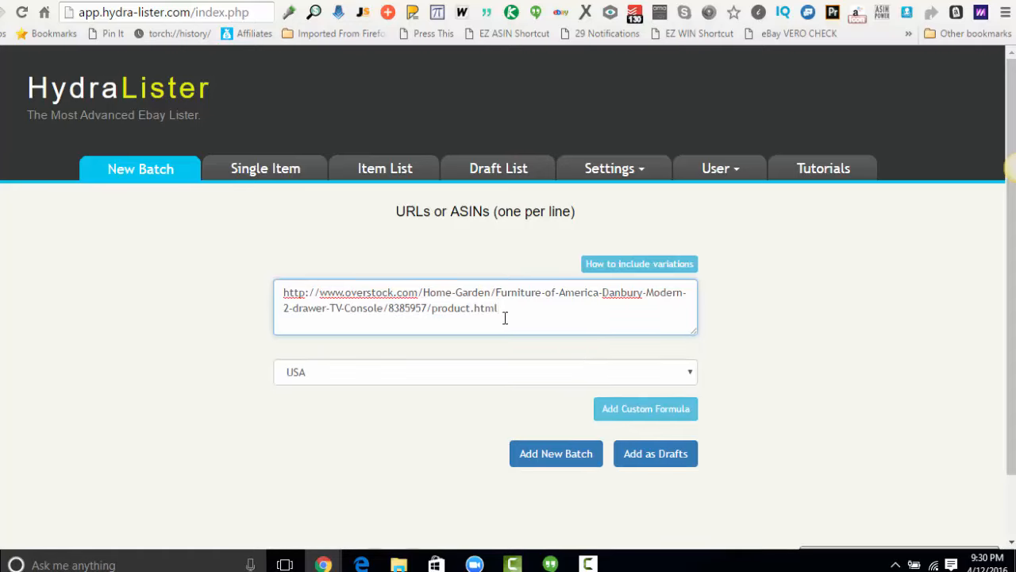
- Switch to the Overstock TV console page and choose the 60-inch - Black option
{"action": "left_click", "coordinate": [342, 1]}
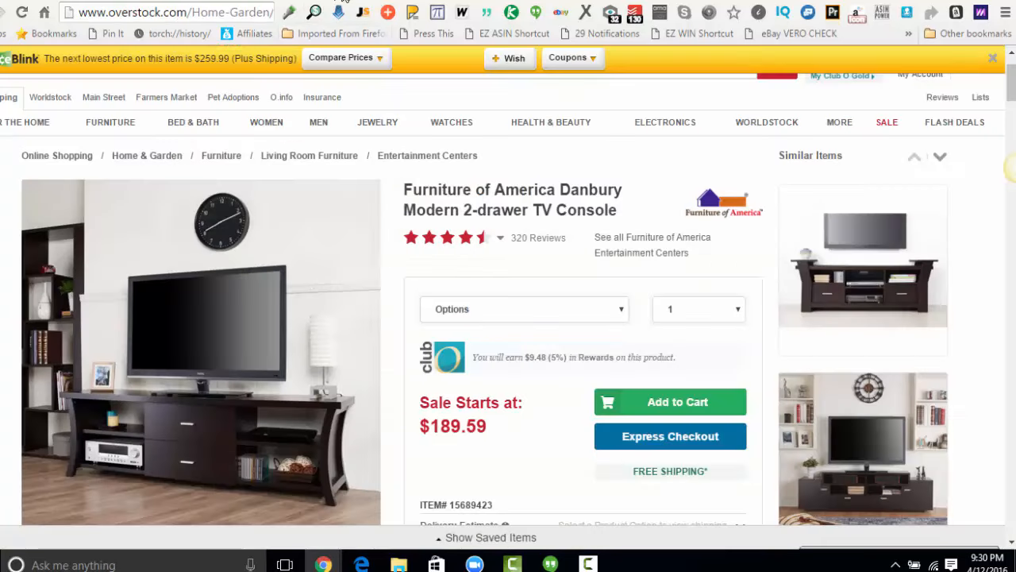
{"action": "left_click", "coordinate": [559, 311]}
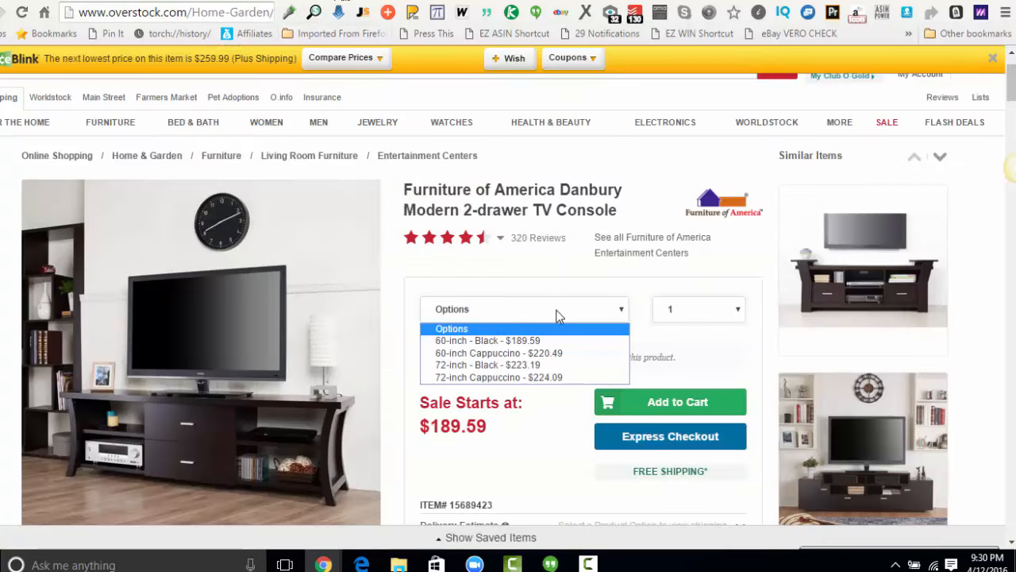
{"action": "left_click", "coordinate": [475, 345]}
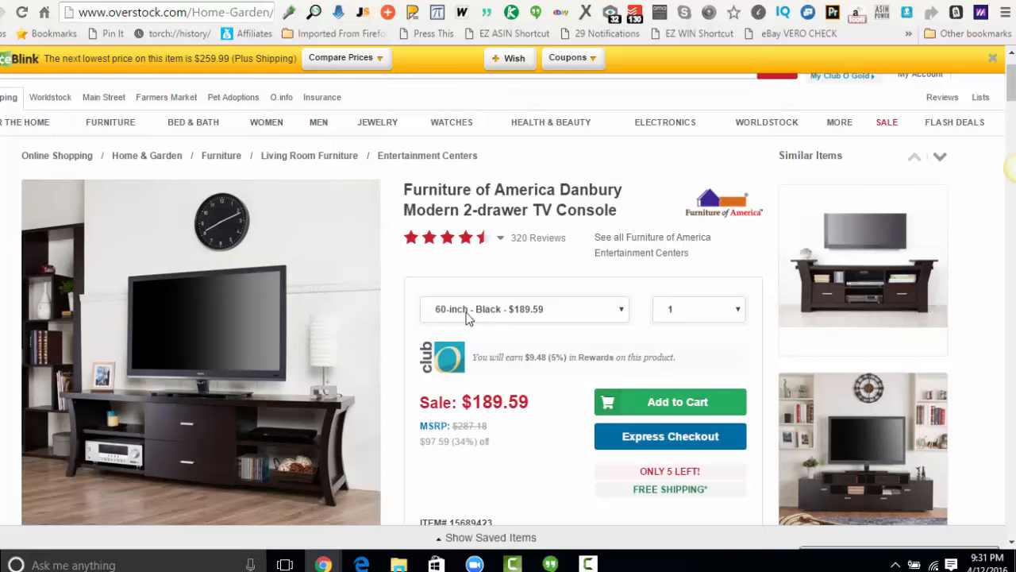
{"action": "left_click", "coordinate": [457, 312]}
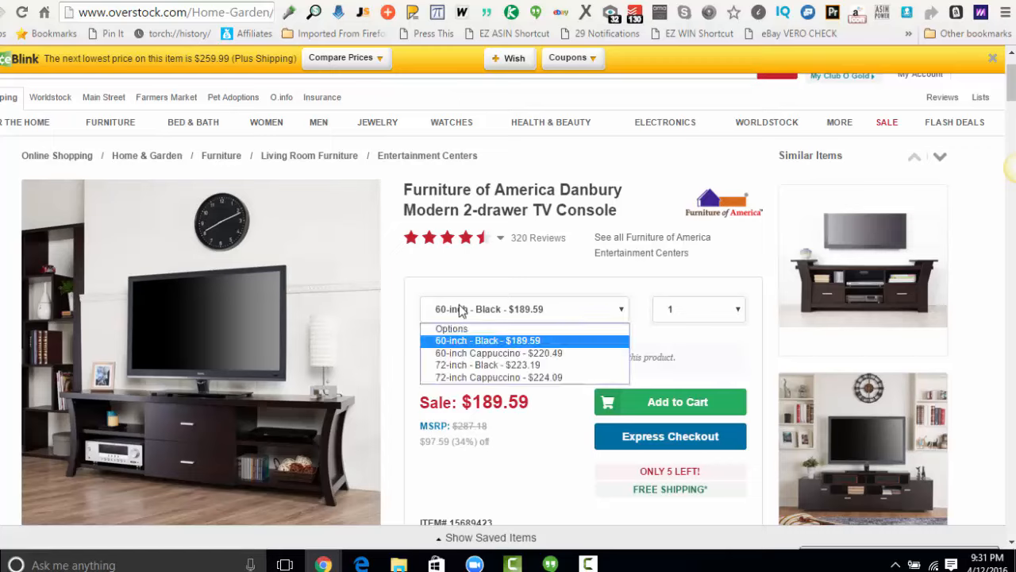
{"action": "left_click", "coordinate": [459, 311]}
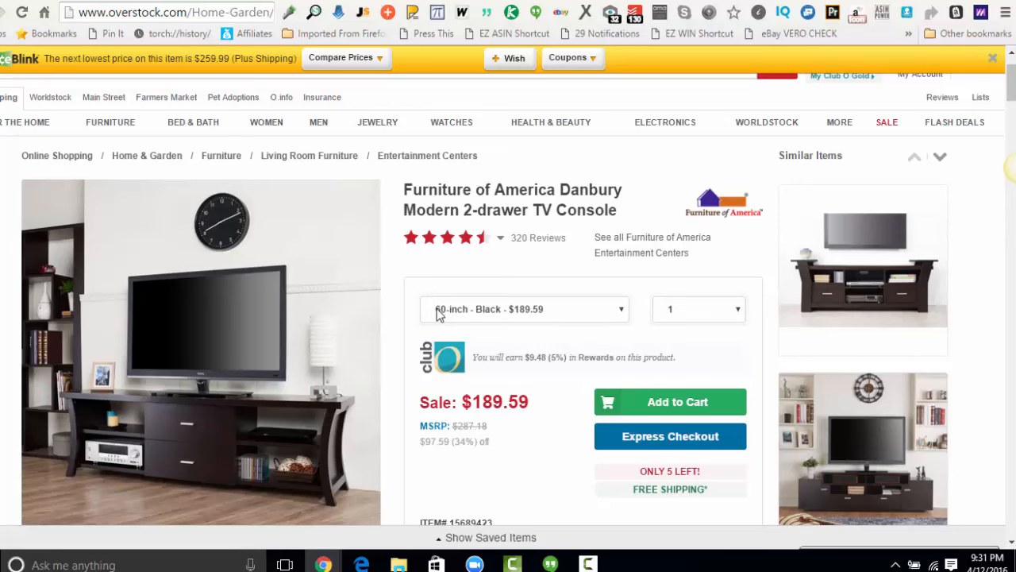
- Append ";60-inch - Black" to the console's URL in the HydraLister batch list and start a new line
{"action": "left_click", "coordinate": [197, 1]}
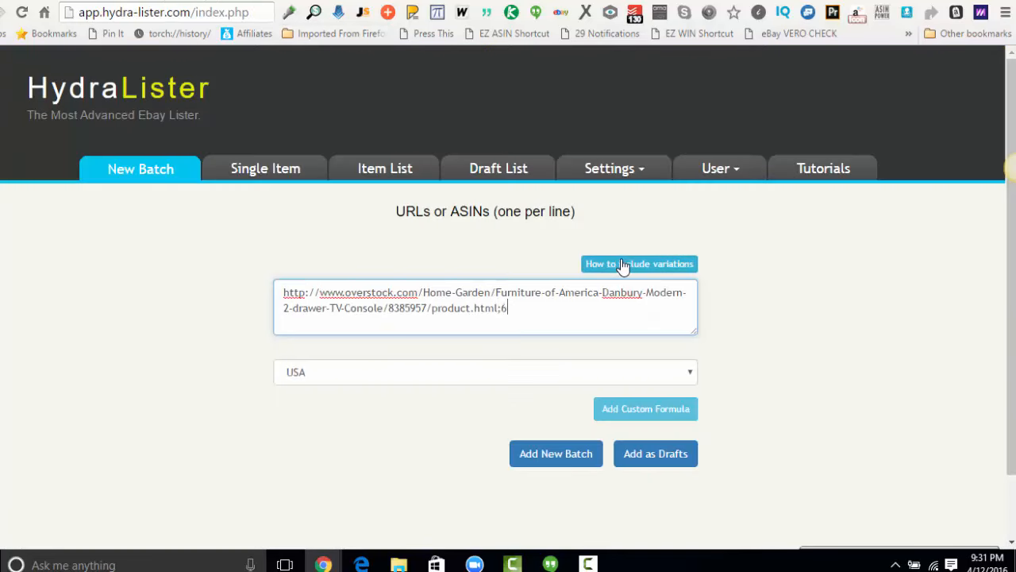
{"action": "type", "text": "0-inch - Black"}
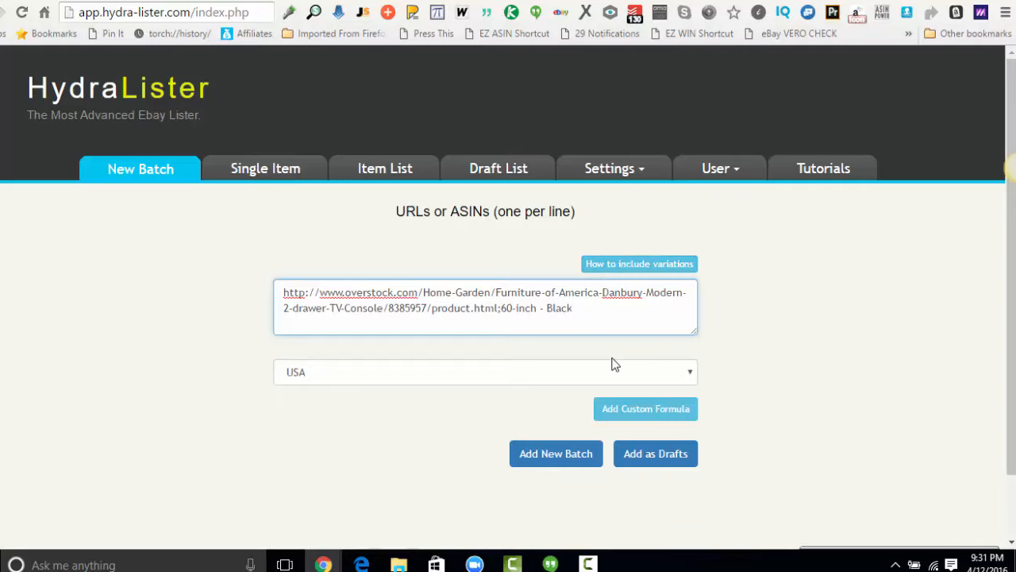
{"action": "key", "text": "Return"}
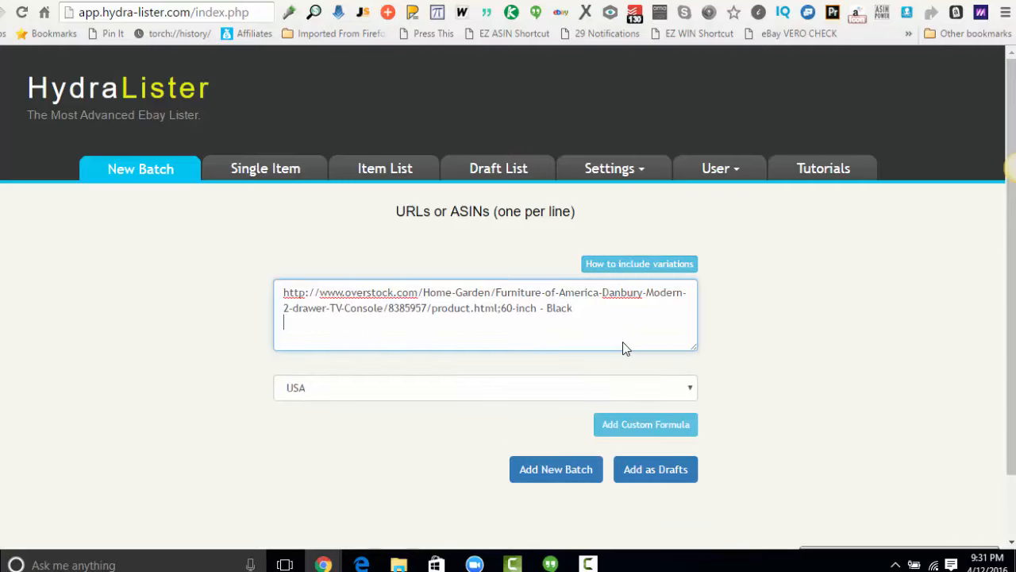
- Switch to the Coleman Camping Oversized Quad Chair on Amazon and open its list of new offers
{"action": "left_click", "coordinate": [458, 1]}
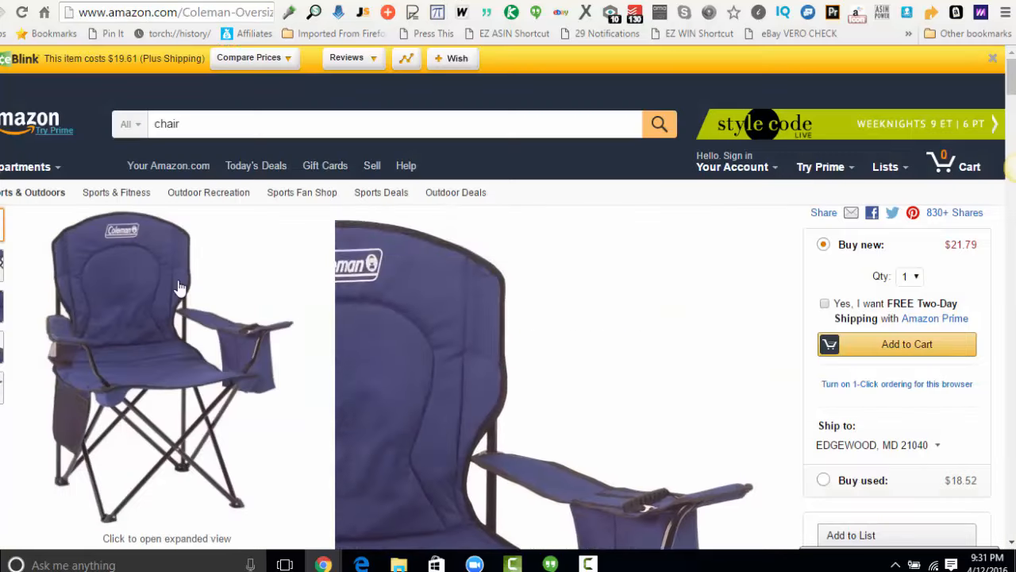
{"action": "scroll", "coordinate": [463, 397], "scroll_direction": "down", "scroll_amount": 1}
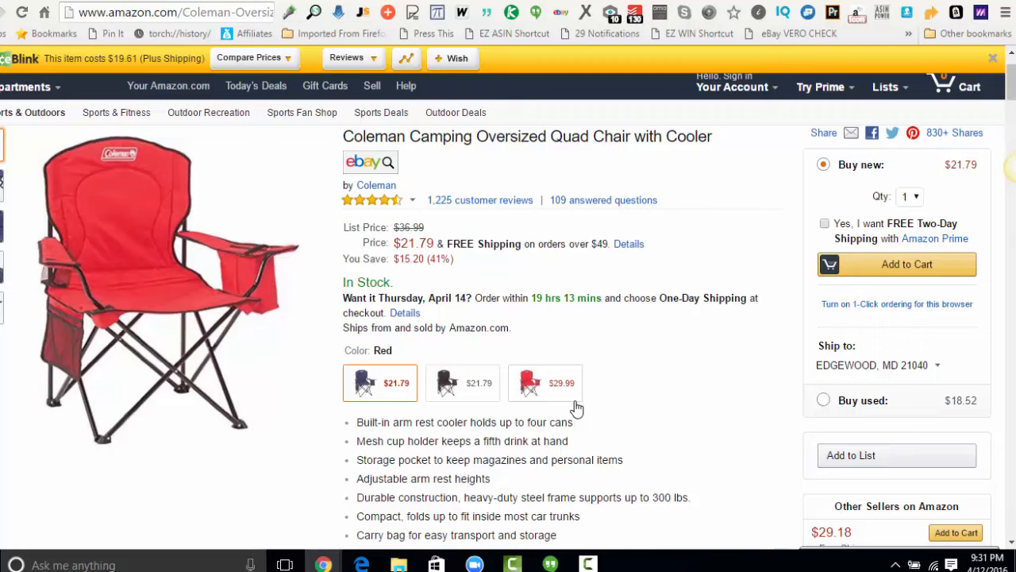
{"action": "scroll", "coordinate": [577, 408], "scroll_direction": "down", "scroll_amount": 1}
{"action": "scroll", "coordinate": [576, 407], "scroll_direction": "down", "scroll_amount": 2}
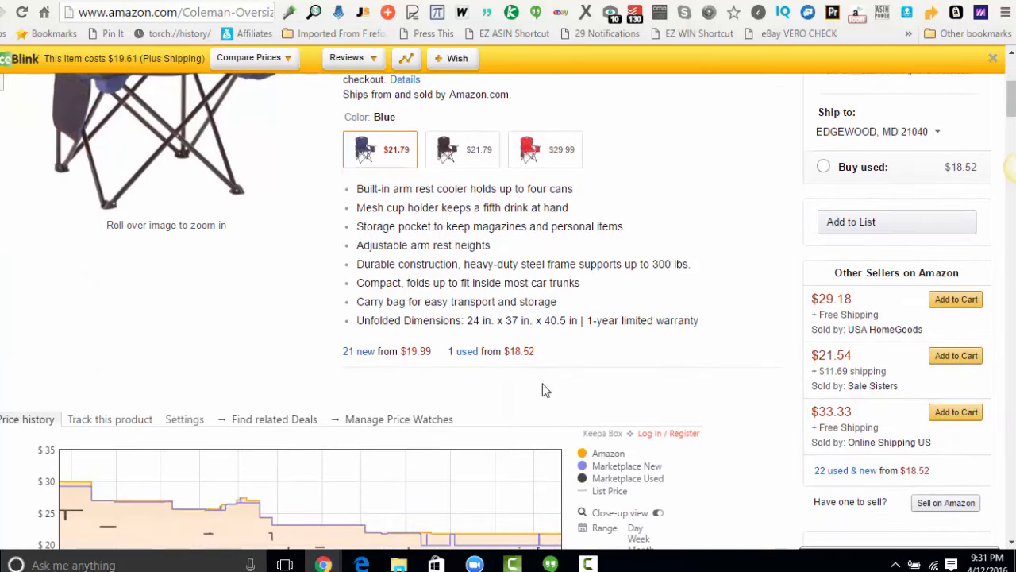
{"action": "left_click", "coordinate": [370, 357]}
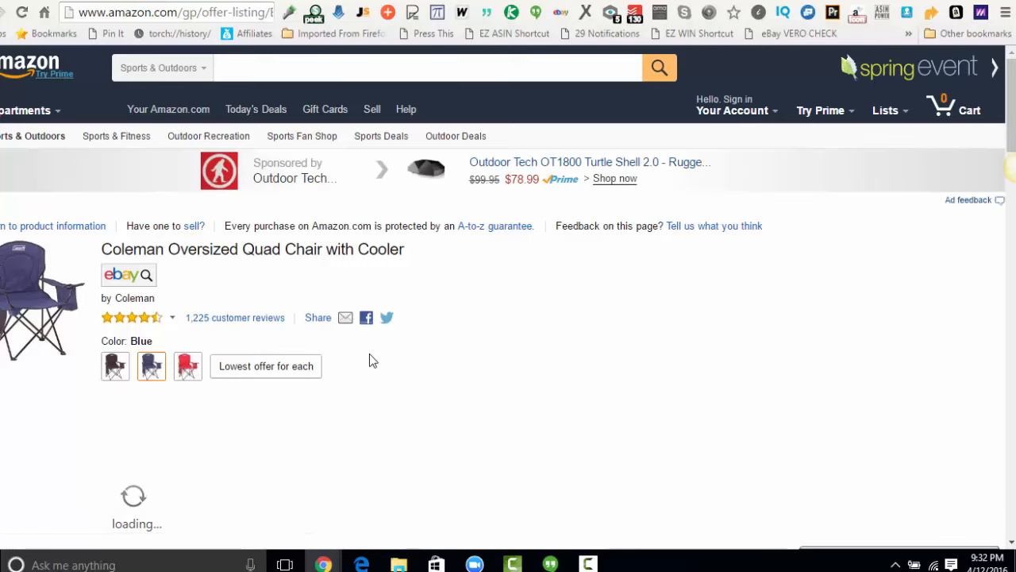
{"action": "scroll", "coordinate": [369, 355], "scroll_direction": "down", "scroll_amount": 1}
{"action": "scroll", "coordinate": [370, 353], "scroll_direction": "down", "scroll_amount": 1}
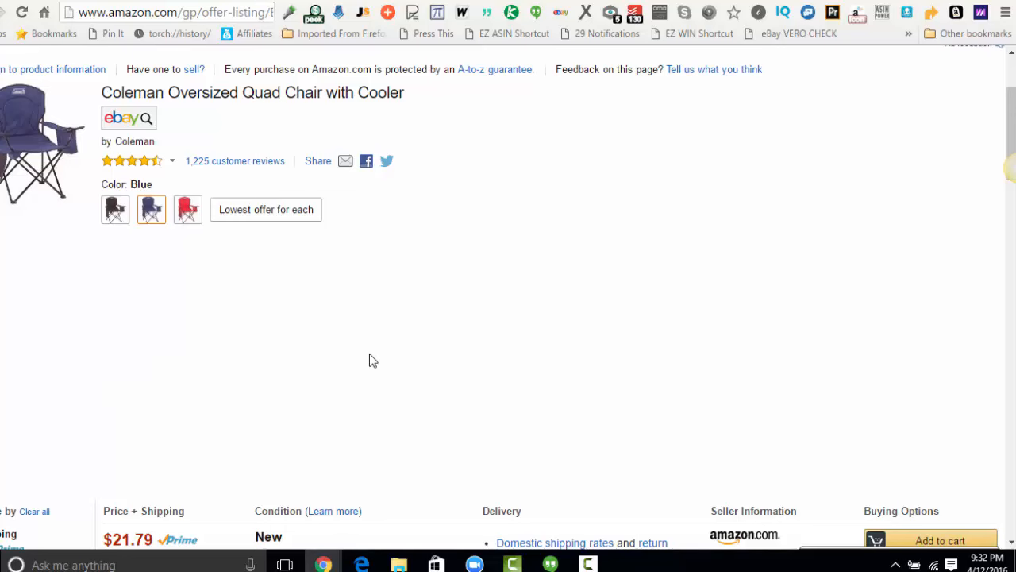
- Show the offers for the black Coleman chair and locate its ASIN in the page address
{"action": "left_click", "coordinate": [114, 210]}
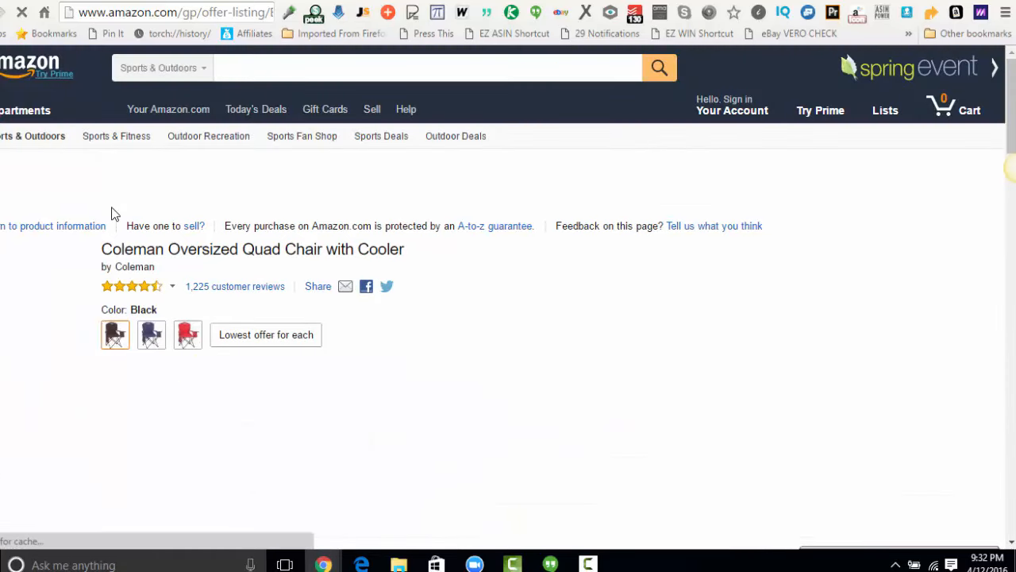
{"action": "left_click", "coordinate": [234, 12]}
{"action": "key", "text": "End"}
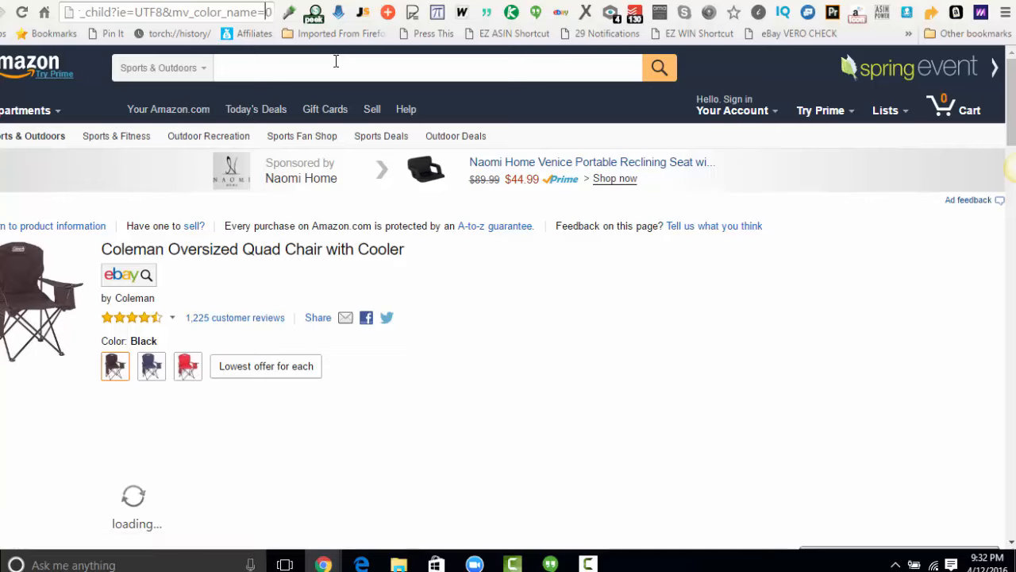
{"action": "key", "text": "Left"}
{"action": "key", "text": "Left"}
{"action": "key", "text": "Left"}
{"action": "key", "text": "Left"}
{"action": "key", "text": "Left"}
{"action": "key", "text": "Left"}
{"action": "key", "text": "Left"}
{"action": "key", "text": "Left"}
{"action": "key", "text": "Left"}
{"action": "key", "text": "Left"}
{"action": "key", "text": "Left"}
{"action": "key", "text": "Left"}
{"action": "key", "text": "Left"}
{"action": "key", "text": "Left"}
{"action": "key", "text": "Left"}
{"action": "key", "text": "Left"}
{"action": "key", "text": "Left"}
{"action": "key", "text": "Left"}
{"action": "key", "text": "Left"}
{"action": "key", "text": "Left"}
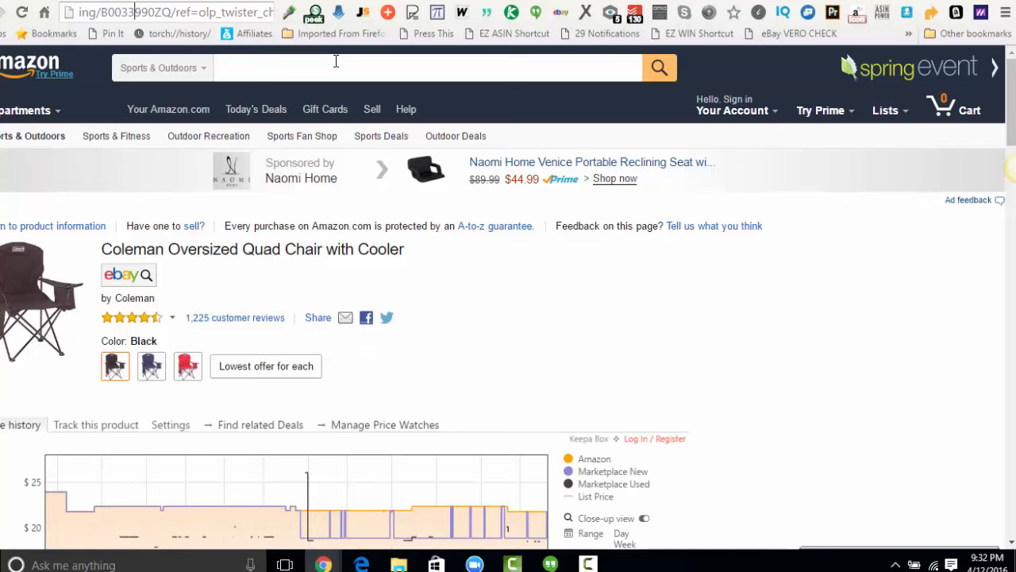
{"action": "key", "text": "Right"}
{"action": "key", "text": "Right"}
{"action": "key", "text": "Right"}
- Show the offers for the blue Coleman chair and locate its ASIN in the page address
{"action": "left_click", "coordinate": [149, 376]}
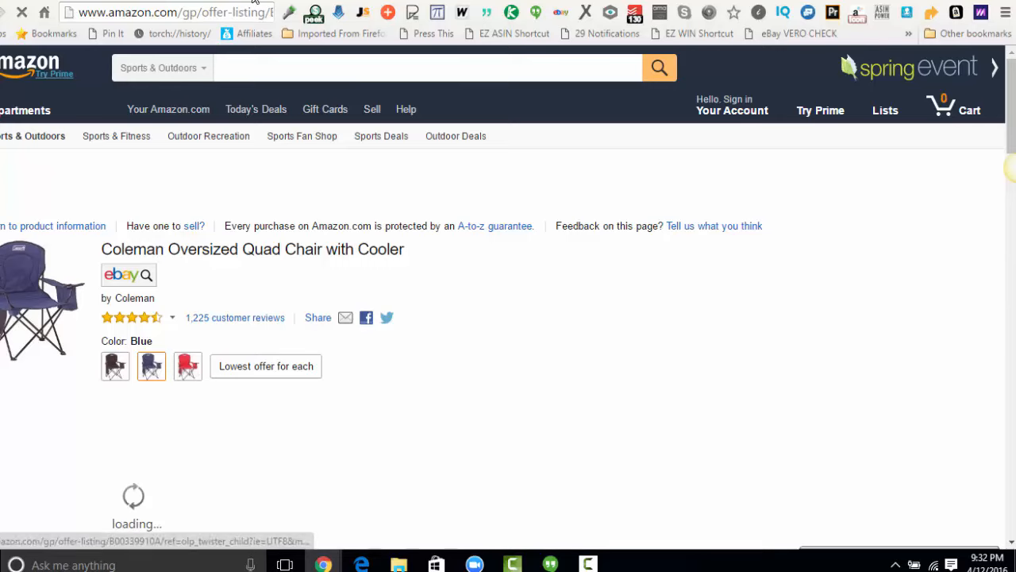
{"action": "left_click", "coordinate": [248, 14]}
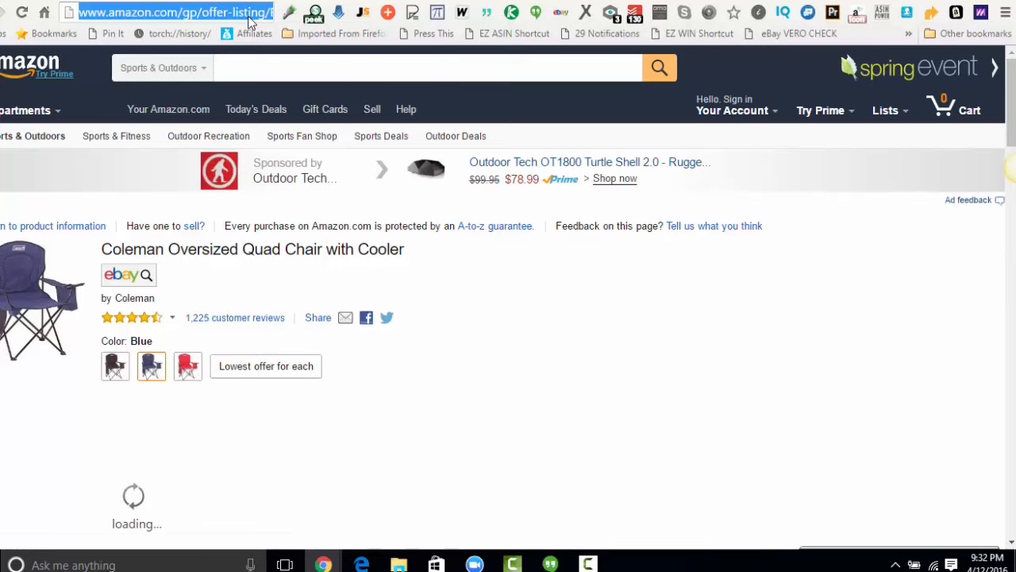
{"action": "key", "text": "Right"}
{"action": "key", "text": "Left"}
{"action": "key", "text": "Left"}
{"action": "key", "text": "Left"}
{"action": "key", "text": "Left"}
{"action": "key", "text": "Left"}
{"action": "key", "text": "Left"}
{"action": "key", "text": "Left"}
{"action": "key", "text": "Left"}
{"action": "key", "text": "Left"}
{"action": "key", "text": "Left"}
{"action": "key", "text": "Left"}
{"action": "key", "text": "Left"}
{"action": "key", "text": "Left"}
{"action": "key", "text": "Left"}
{"action": "key", "text": "Left"}
{"action": "key", "text": "Left"}
{"action": "key", "text": "Left"}
{"action": "key", "text": "Left"}
{"action": "key", "text": "Left"}
{"action": "key", "text": "Left"}
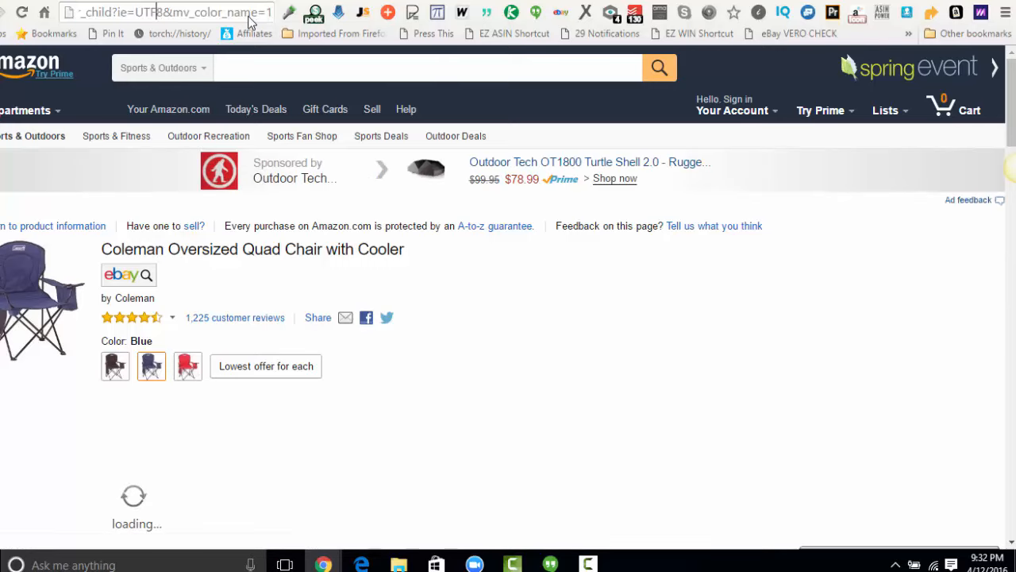
{"action": "key", "text": "Left"}
{"action": "key", "text": "Left"}
{"action": "key", "text": "Left"}
{"action": "key", "text": "Left"}
{"action": "key", "text": "Left"}
{"action": "key", "text": "Left"}
{"action": "key", "text": "Left"}
{"action": "key", "text": "Left"}
{"action": "key", "text": "Left"}
{"action": "key", "text": "Left"}
{"action": "key", "text": "Left"}
{"action": "key", "text": "Left"}
{"action": "key", "text": "Left"}
{"action": "key", "text": "Left"}
{"action": "key", "text": "Left"}
{"action": "key", "text": "Left"}
{"action": "key", "text": "Left"}
{"action": "key", "text": "Left"}
{"action": "key", "text": "Left"}
{"action": "key", "text": "Left"}
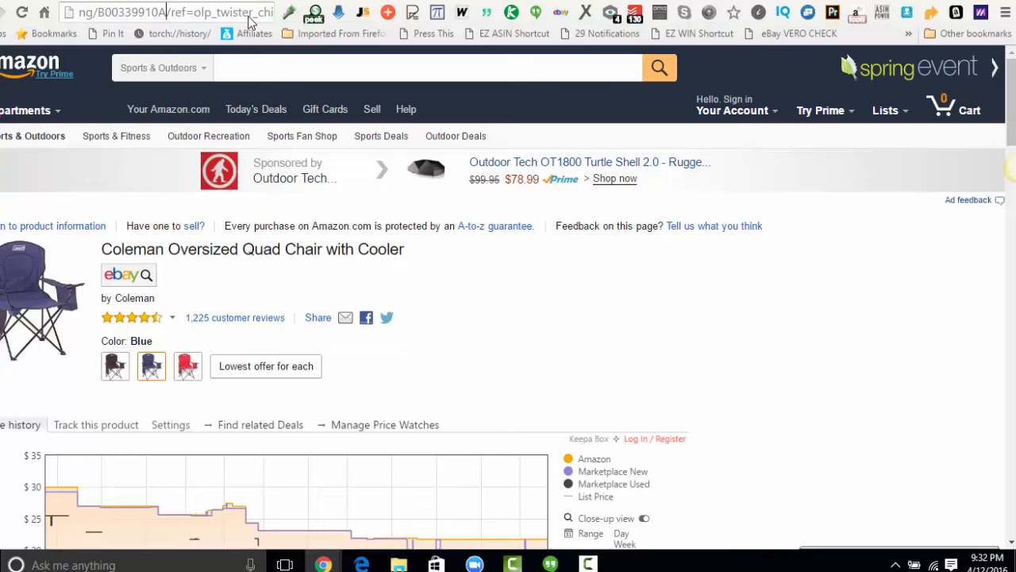
- Copy the blue chair's ASIN B00339910A from the page address onto the line below the Overstock URL in HydraLister
{"action": "double_click", "coordinate": [149, 9]}
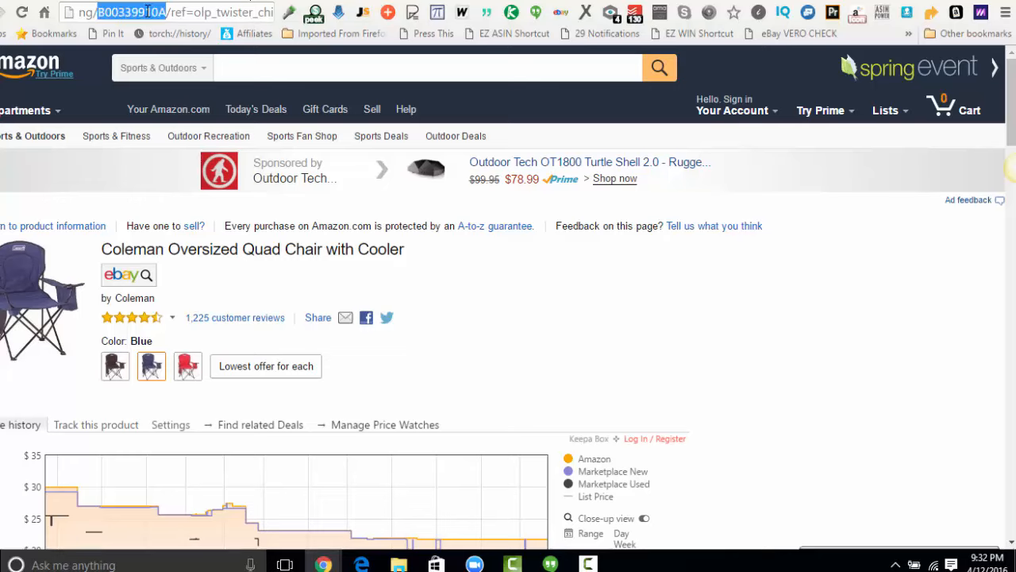
{"action": "right_click", "coordinate": [149, 10]}
{"action": "left_click", "coordinate": [176, 70]}
{"action": "left_click", "coordinate": [73, 0]}
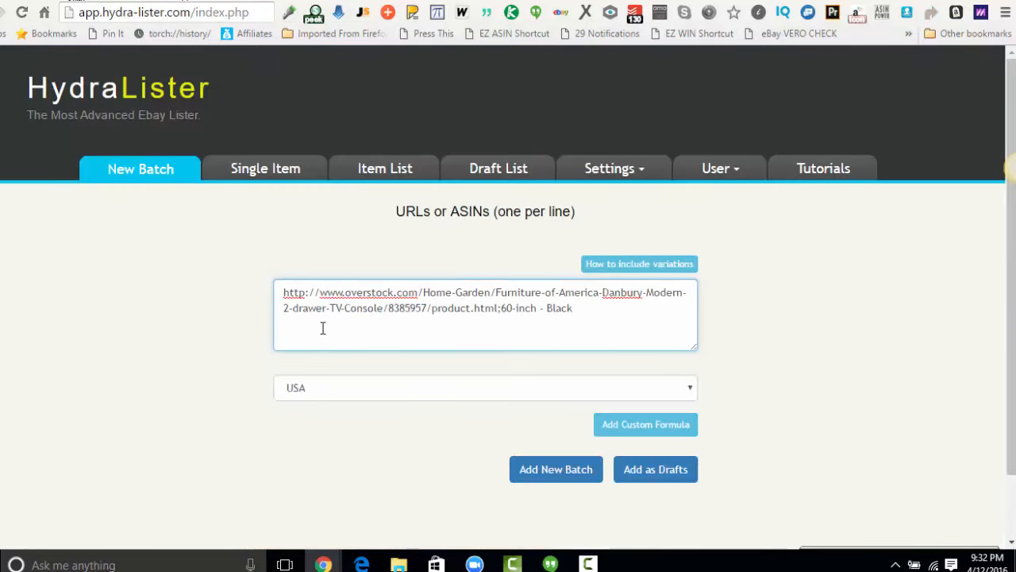
{"action": "key", "text": "ctrl+v"}
- Insert an empty line between the Overstock URL and the ASIN in the batch list
{"action": "left_click_drag", "start_coordinate": [348, 330], "coordinate": [284, 328]}
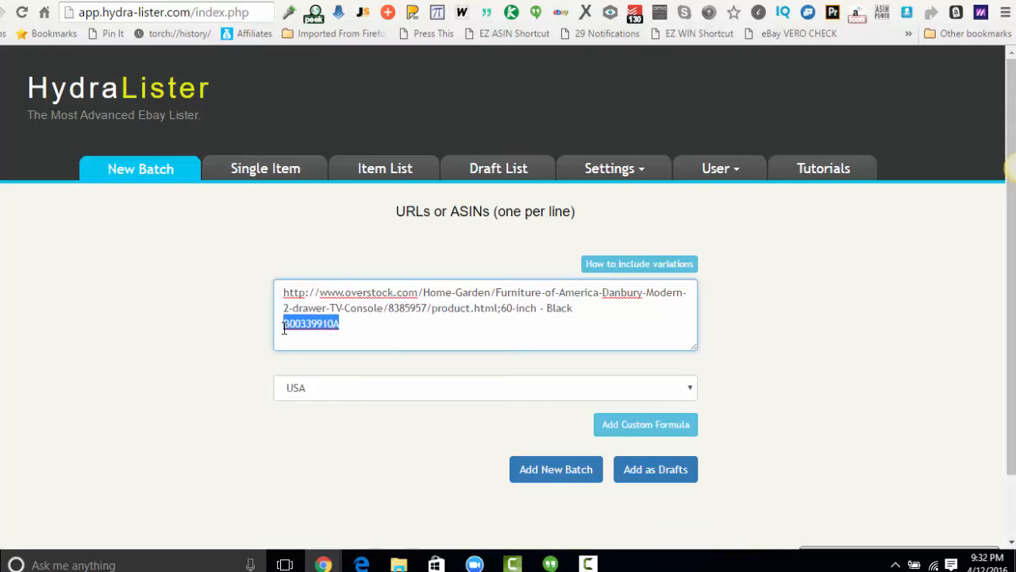
{"action": "left_click", "coordinate": [363, 318]}
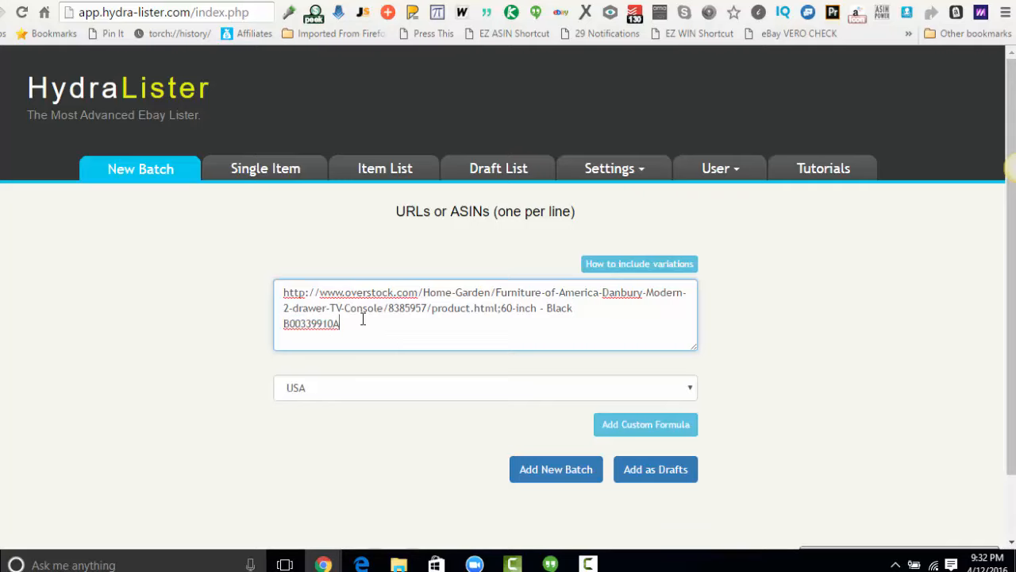
{"action": "left_click_drag", "start_coordinate": [352, 325], "coordinate": [281, 325]}
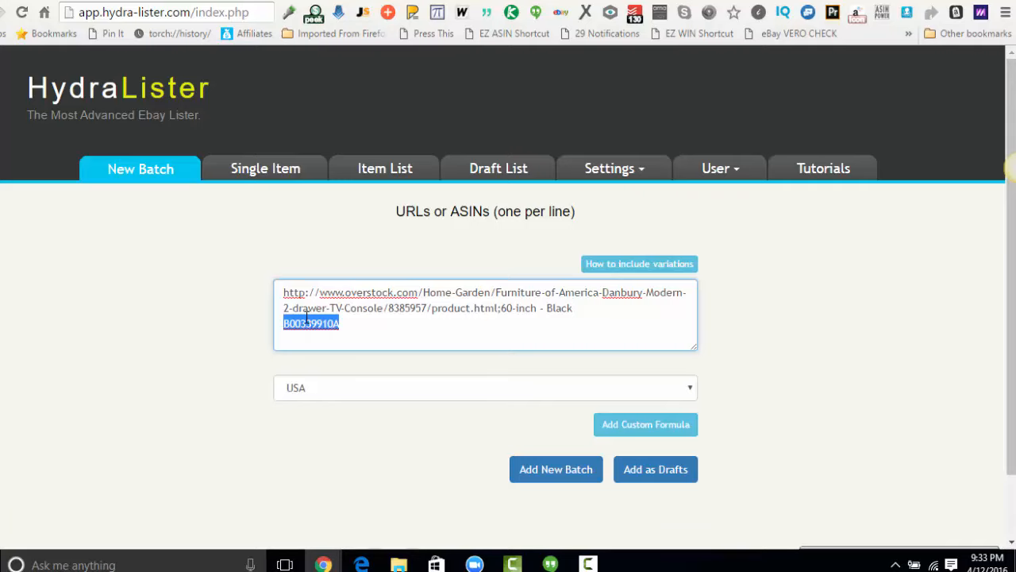
{"action": "left_click", "coordinate": [350, 323]}
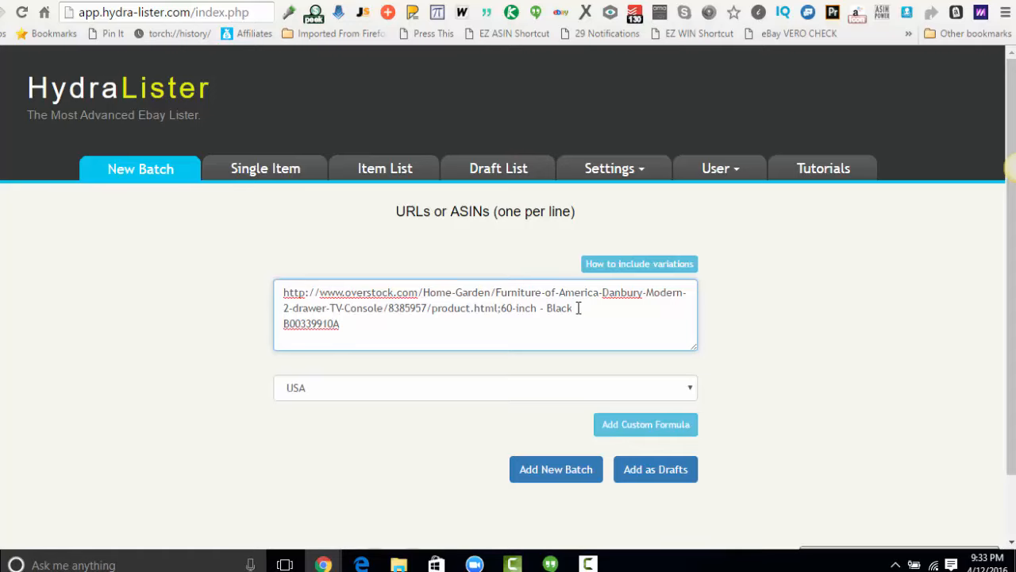
{"action": "key", "text": "Return"}
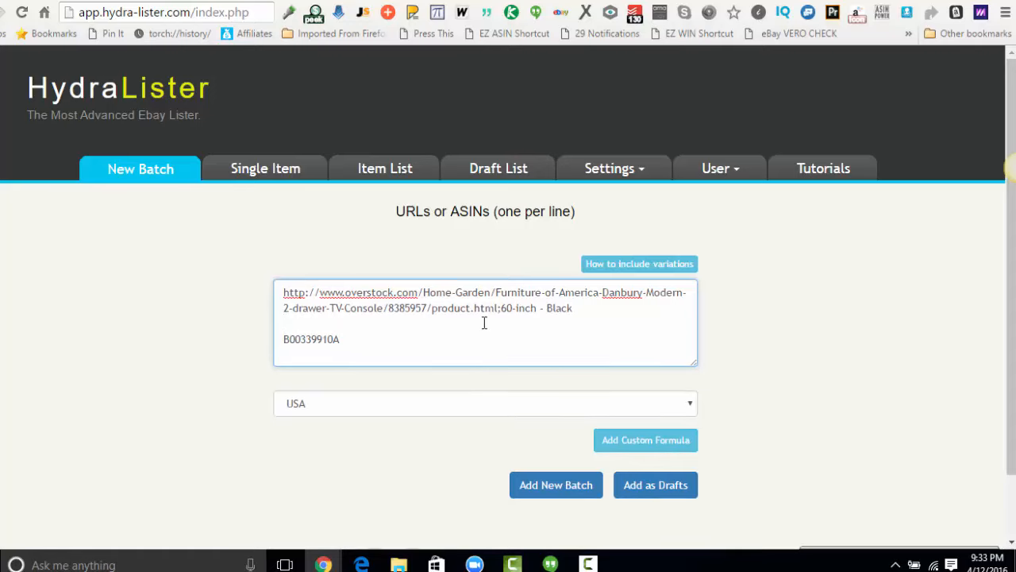
- Switch to the Overstock TV console page and choose the 72-inch Cappuccino option
{"action": "left_click", "coordinate": [358, 1]}
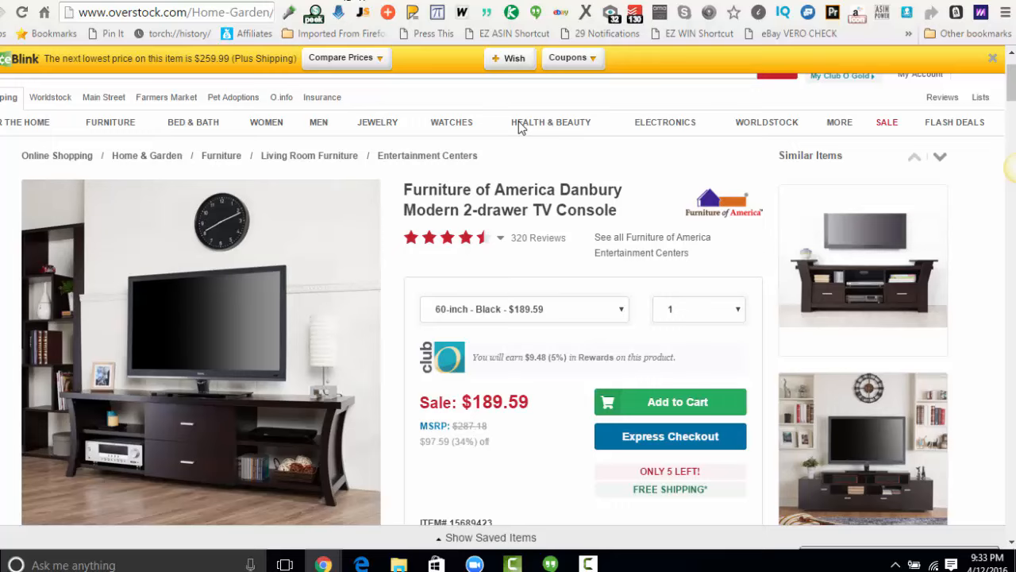
{"action": "left_click", "coordinate": [518, 311]}
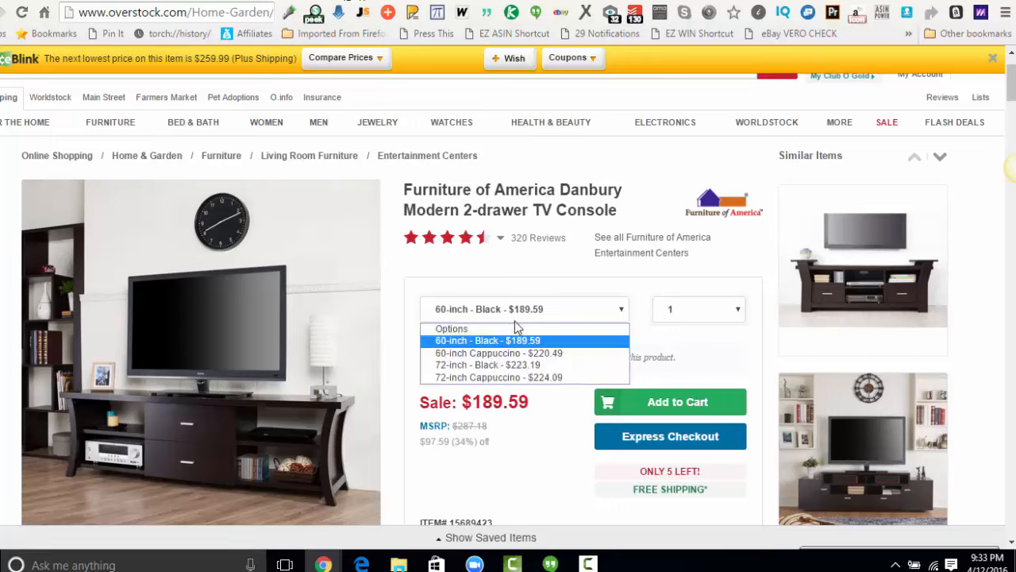
{"action": "left_click", "coordinate": [494, 378]}
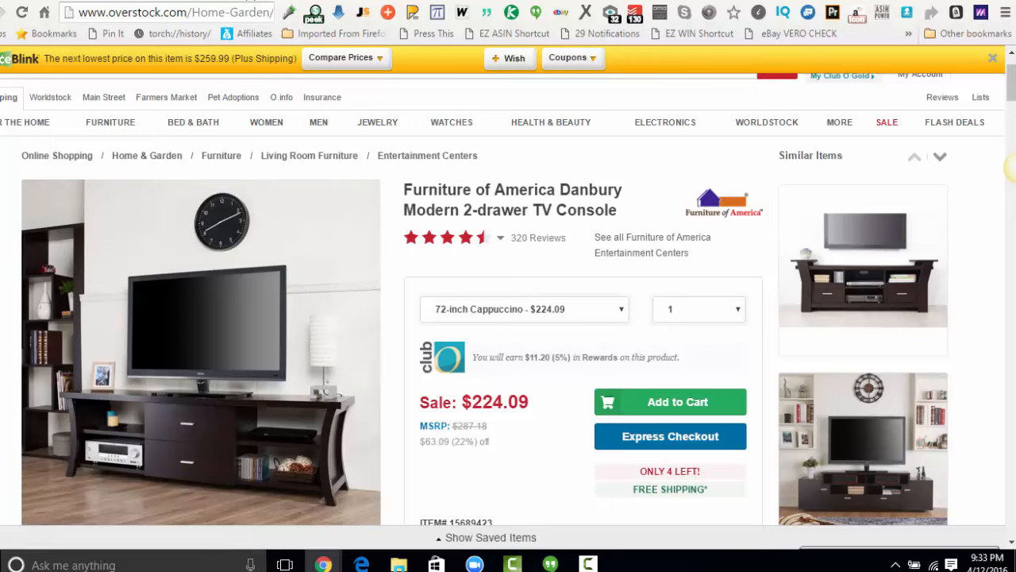
- Keep 72-inch Cappuccino selected on Overstock and duplicate the 60-inch Black console URL onto the empty line of the HydraLister batch list
{"action": "left_click", "coordinate": [504, 309]}
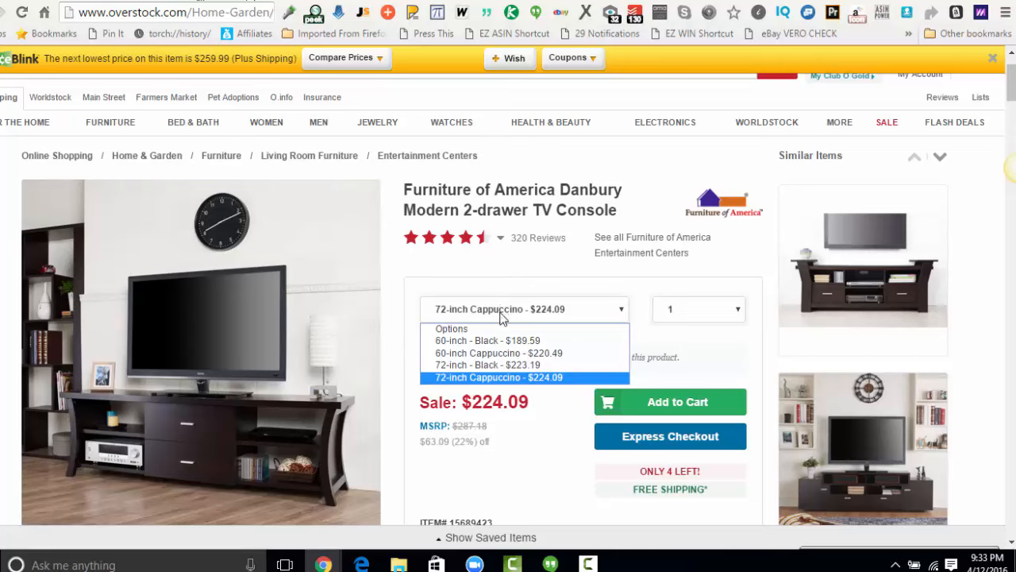
{"action": "left_click", "coordinate": [474, 378]}
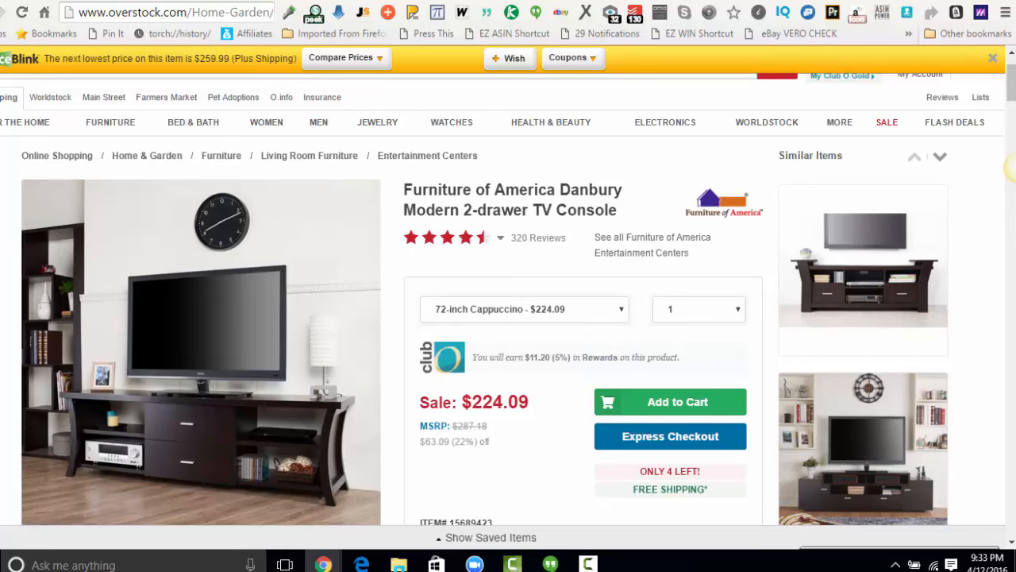
{"action": "key", "text": "ctrl+Tab"}
{"action": "left_click", "coordinate": [533, 332]}
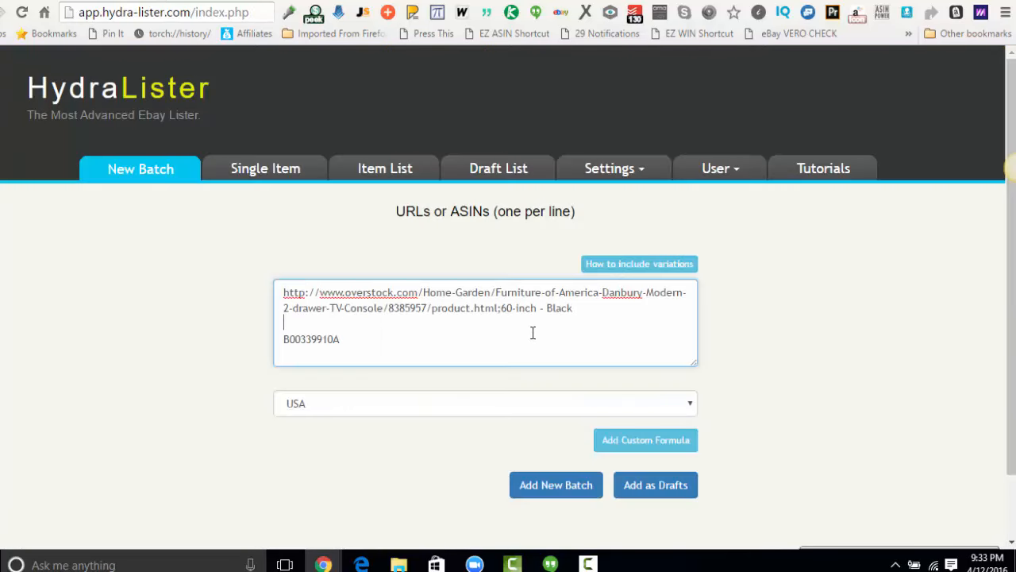
{"action": "left_click_drag", "start_coordinate": [575, 308], "coordinate": [279, 272]}
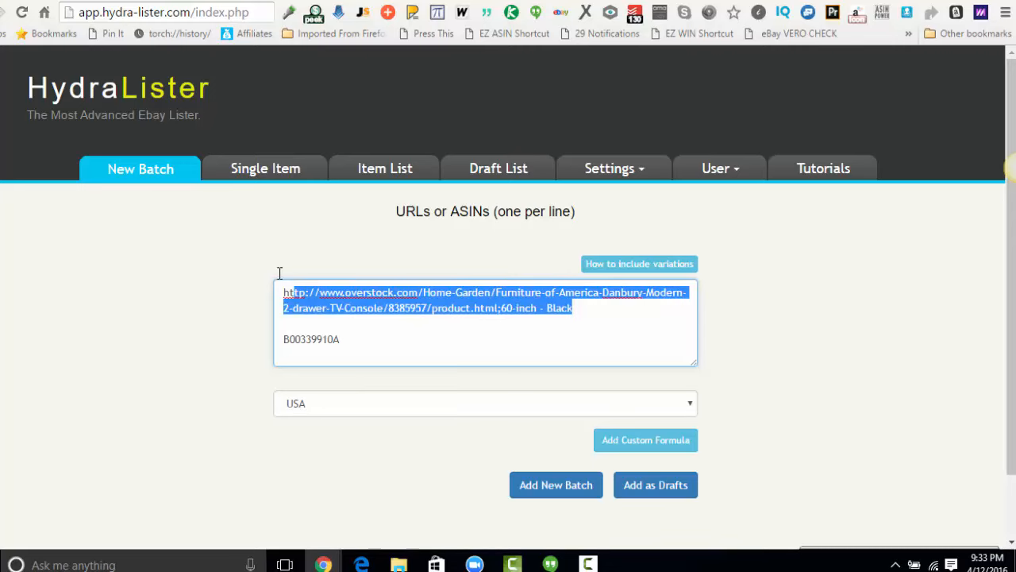
{"action": "left_click", "coordinate": [364, 327]}
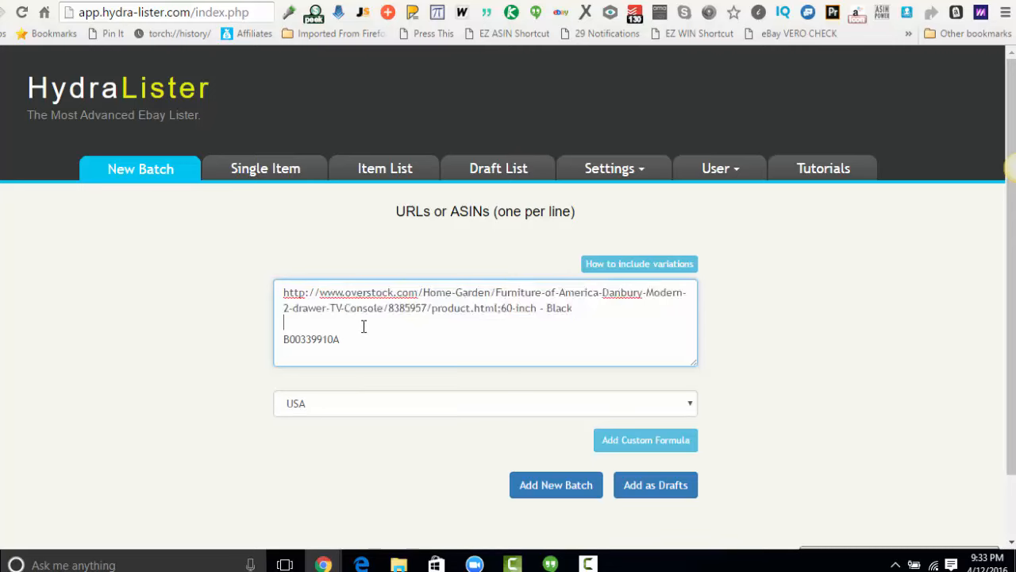
{"action": "key", "text": "ctrl+v"}
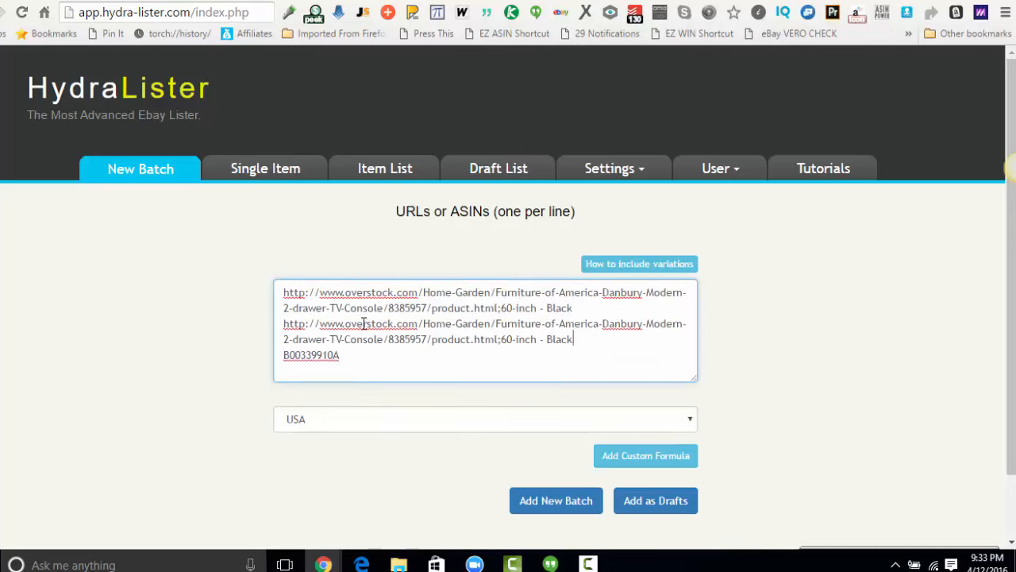
- Change the variation suffix of the second Overstock URL to "72-inch Cappuccino"
{"action": "double_click", "coordinate": [507, 339]}
{"action": "type", "text": "72"}
{"action": "left_click", "coordinate": [548, 340]}
{"action": "key", "text": "BackSpace"}
{"action": "key", "text": "BackSpace"}
{"action": "left_click_drag", "start_coordinate": [565, 340], "coordinate": [541, 340]}
{"action": "type", "text": "Cappuccino"}
- Compare the suffix wording with the option list on the Overstock console page and return to the HydraLister batch
{"action": "left_click", "coordinate": [319, 1]}
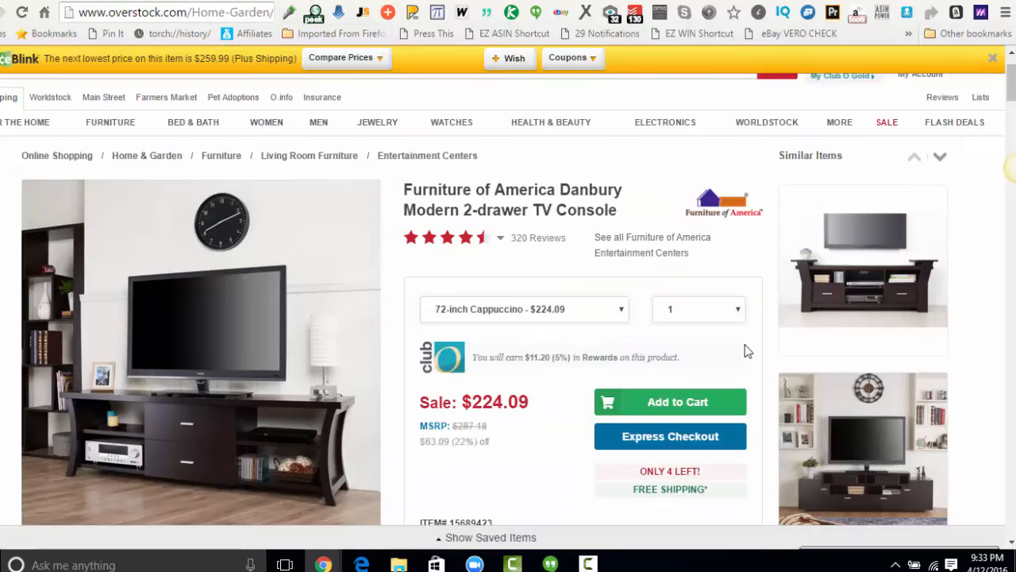
{"action": "left_click", "coordinate": [569, 314]}
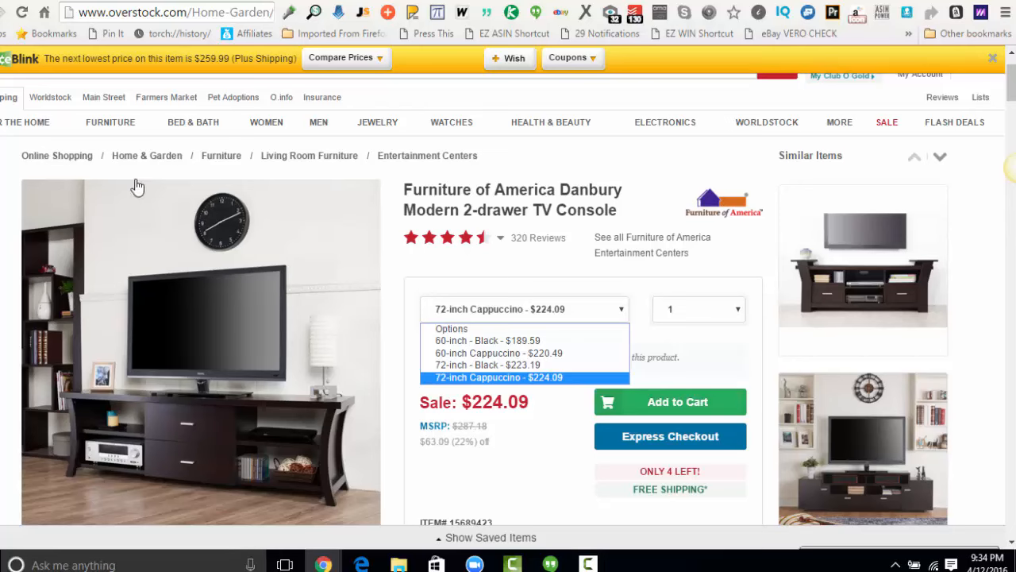
{"action": "left_click", "coordinate": [230, 1]}
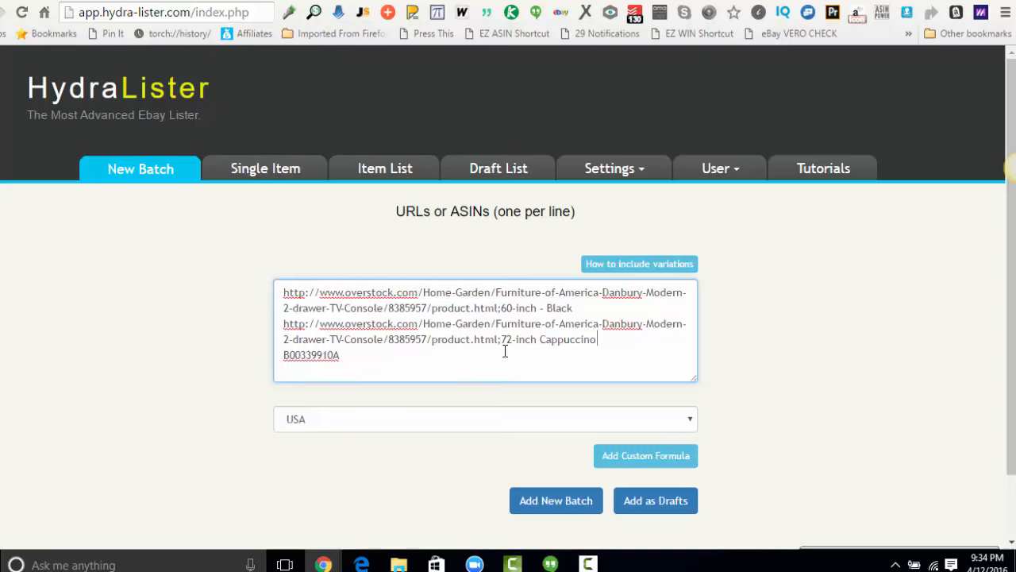
{"action": "left_click_drag", "start_coordinate": [608, 339], "coordinate": [255, 286]}
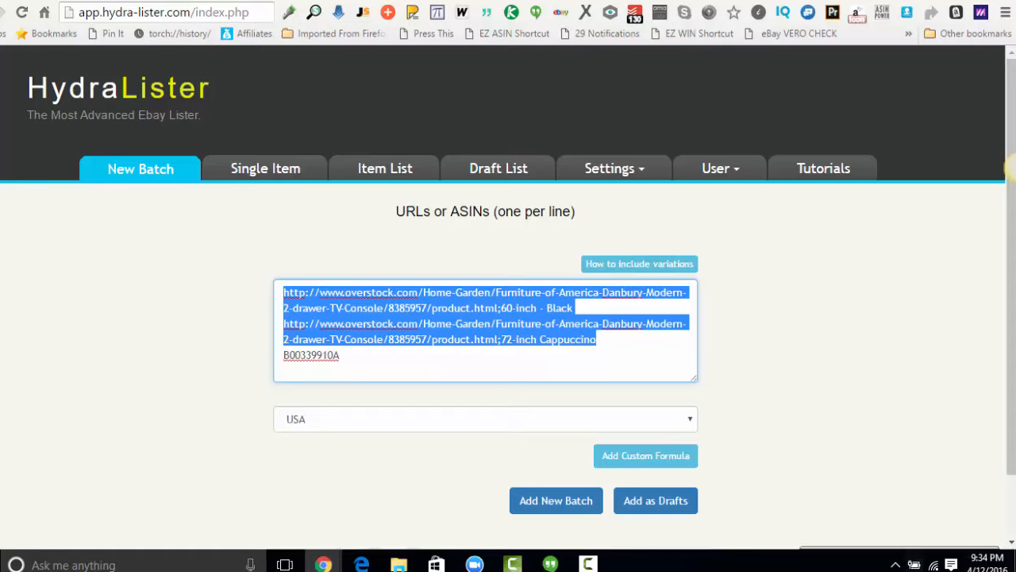
{"action": "left_click", "coordinate": [599, 314]}
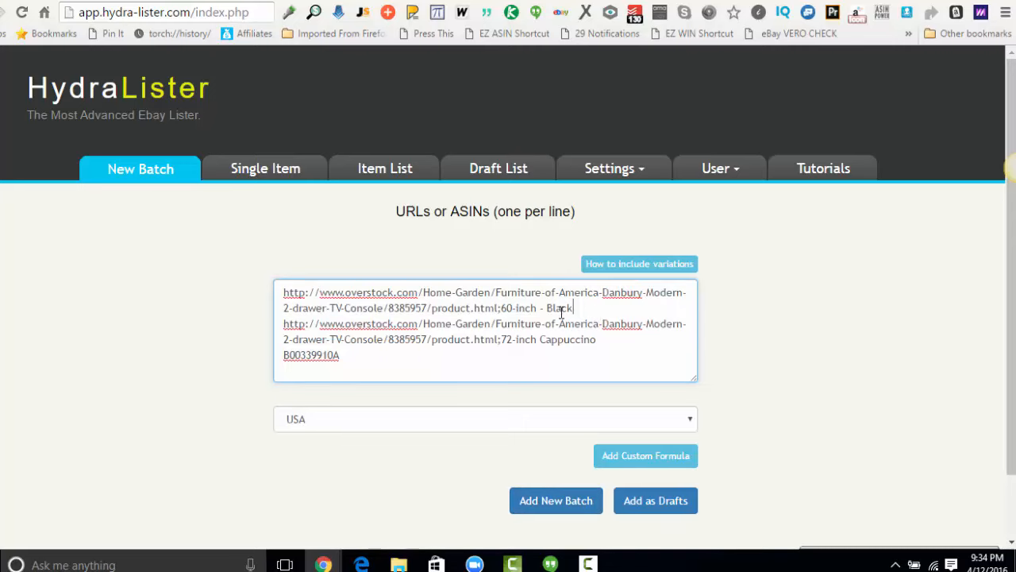
{"action": "left_click_drag", "start_coordinate": [572, 309], "coordinate": [251, 291]}
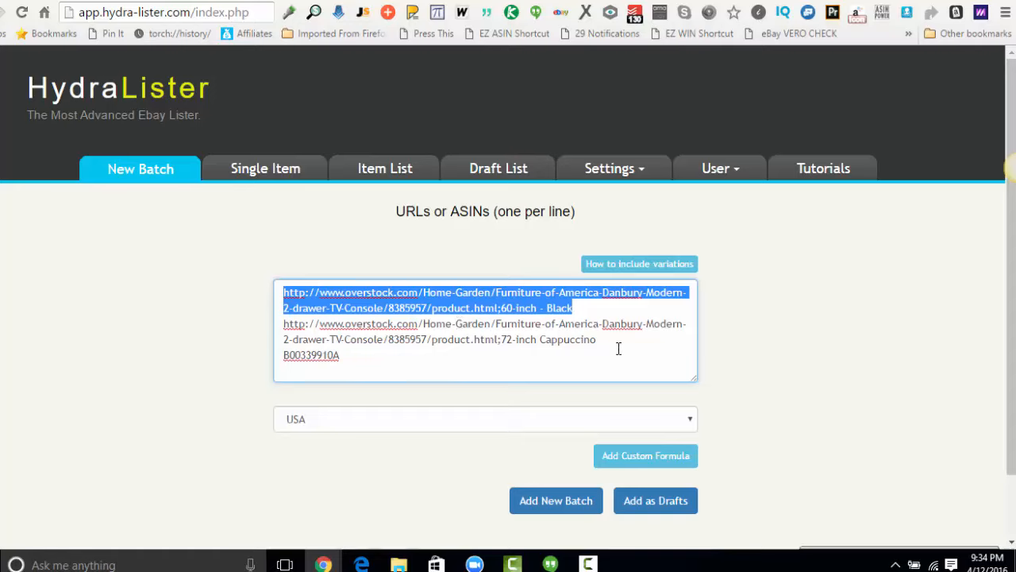
{"action": "left_click_drag", "start_coordinate": [616, 347], "coordinate": [279, 293]}
{"action": "left_click", "coordinate": [397, 322]}
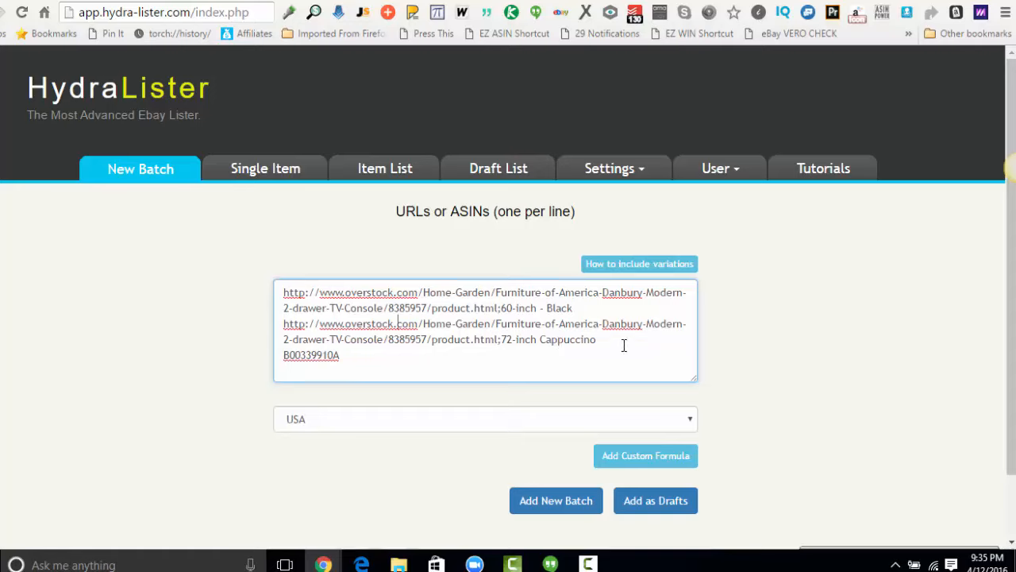
{"action": "left_click_drag", "start_coordinate": [610, 345], "coordinate": [240, 313]}
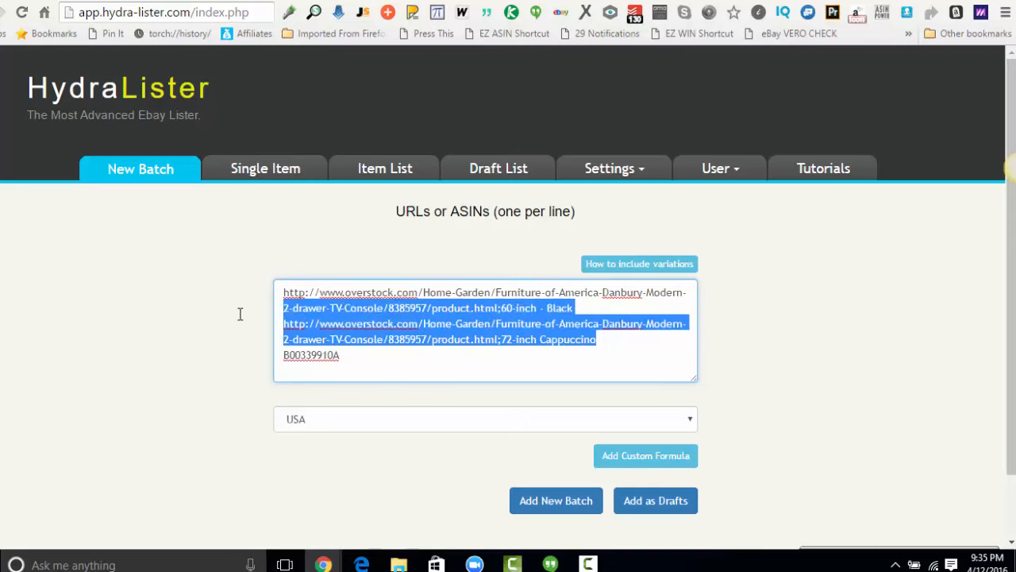
{"action": "left_click", "coordinate": [625, 350]}
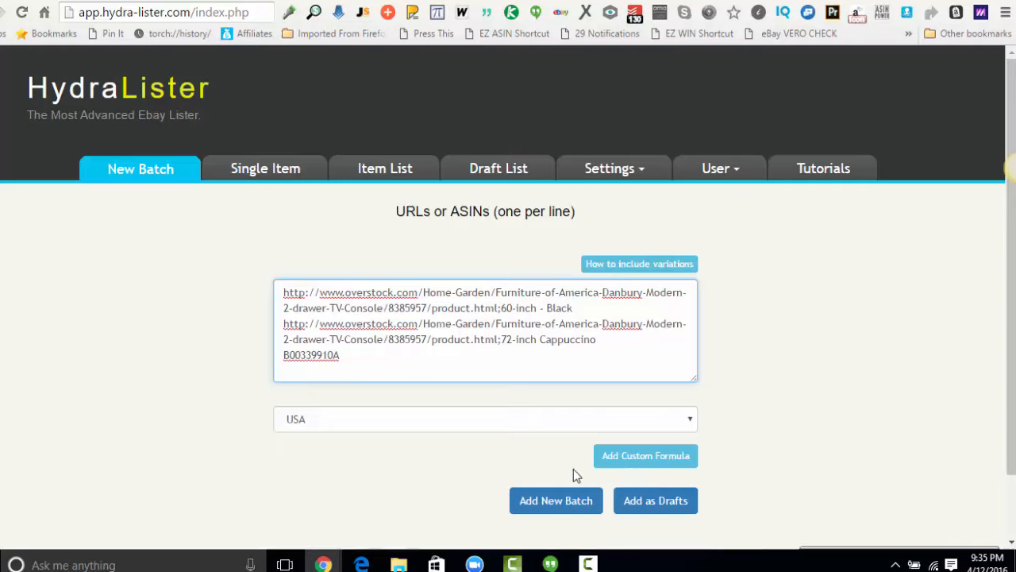
- Keep USA as the batch country, then review the custom formula fields and cancel the formula
{"action": "left_click", "coordinate": [622, 424]}
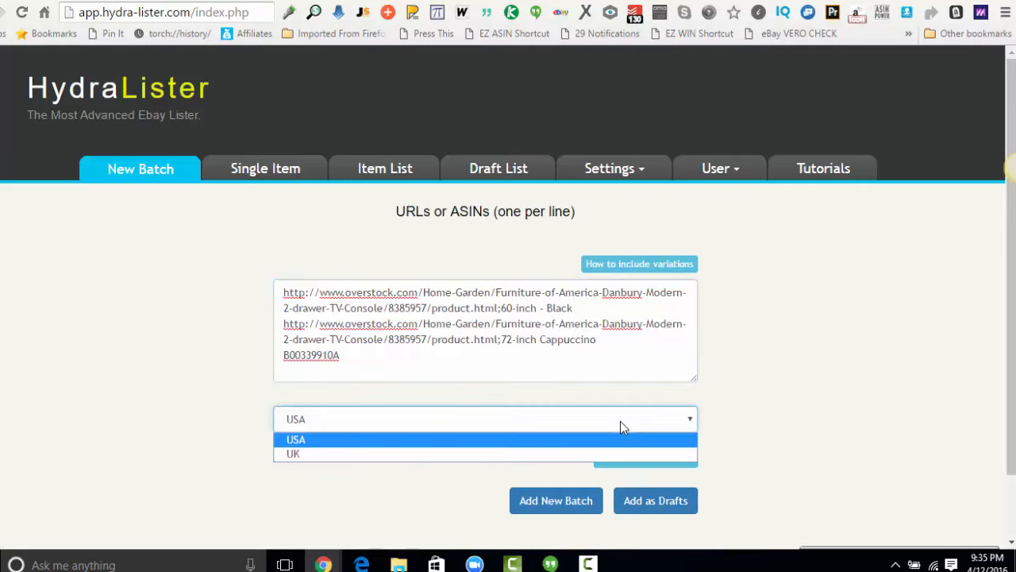
{"action": "left_click", "coordinate": [514, 443]}
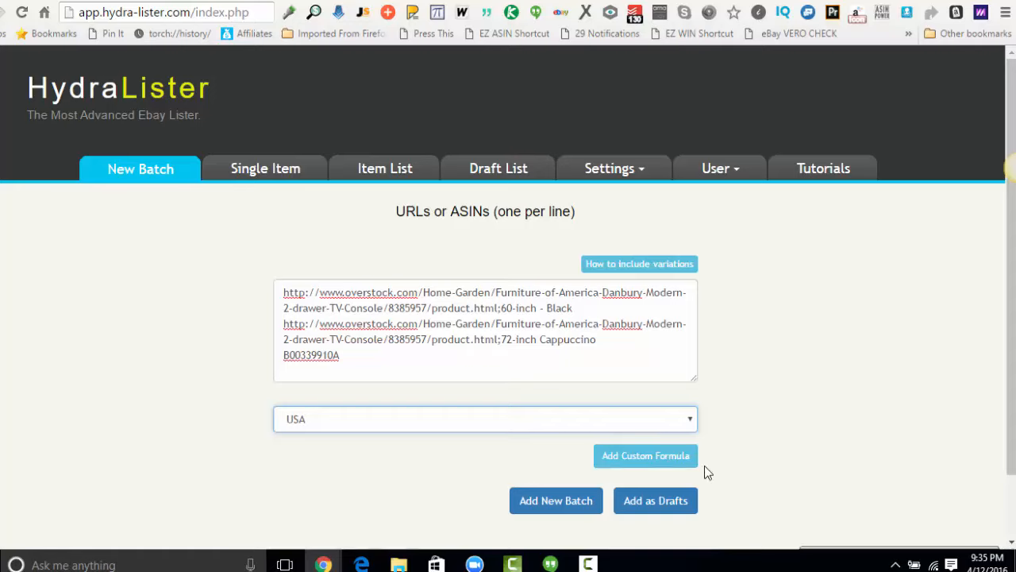
{"action": "left_click", "coordinate": [654, 458]}
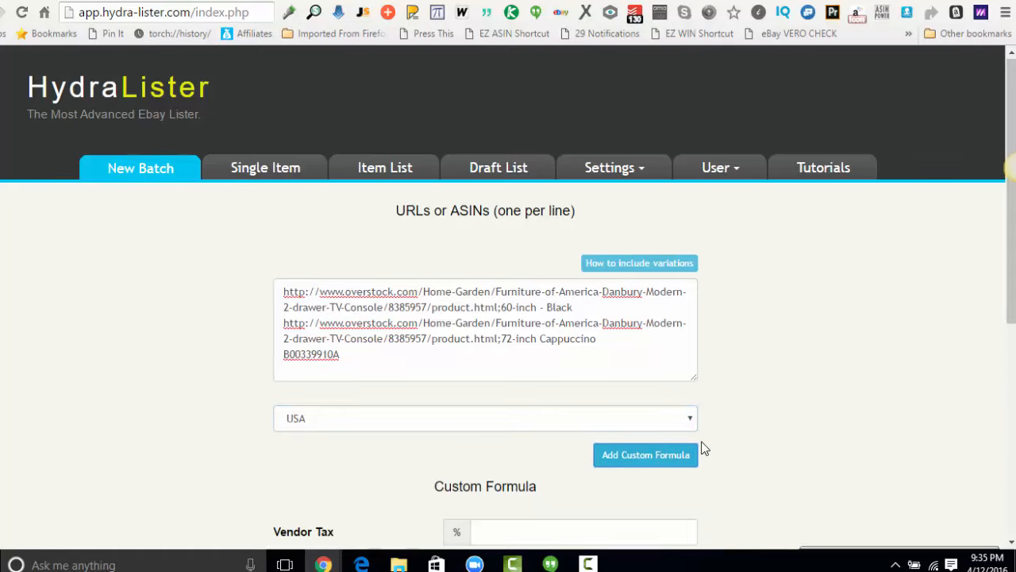
{"action": "scroll", "coordinate": [703, 449], "scroll_direction": "down", "scroll_amount": 2}
{"action": "scroll", "coordinate": [702, 449], "scroll_direction": "down", "scroll_amount": 2}
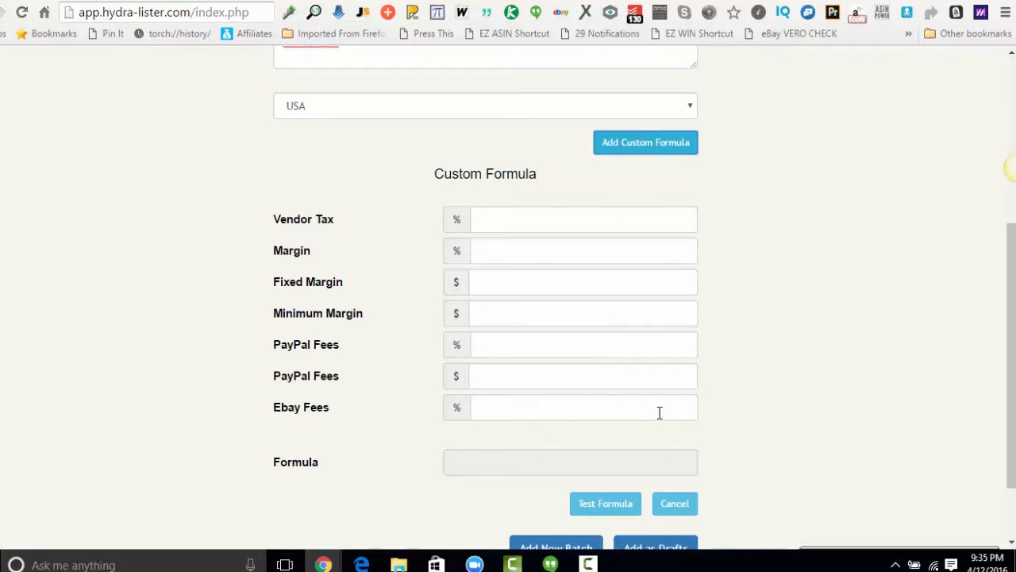
{"action": "scroll", "coordinate": [658, 411], "scroll_direction": "down", "scroll_amount": 1}
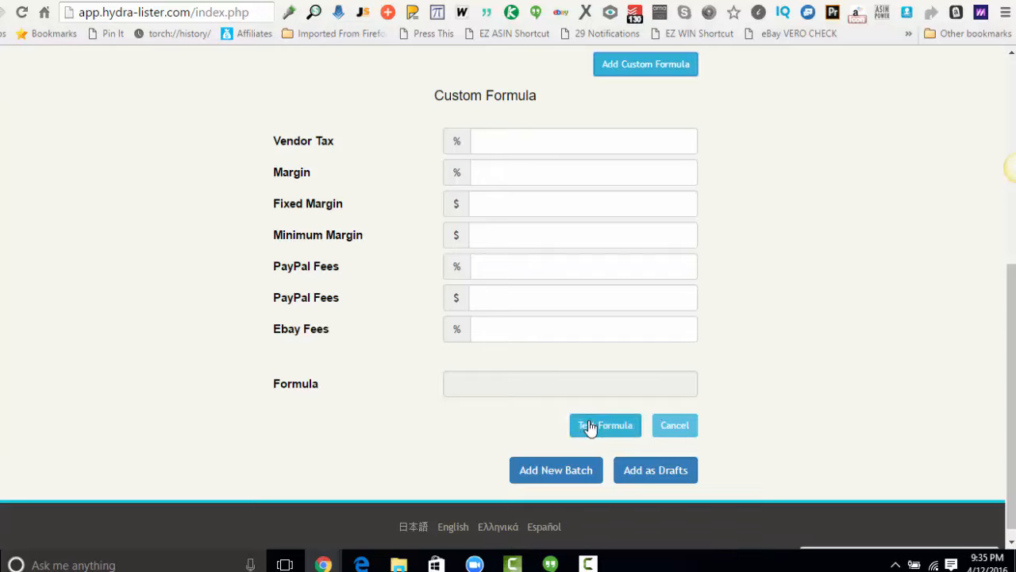
{"action": "left_click", "coordinate": [669, 436]}
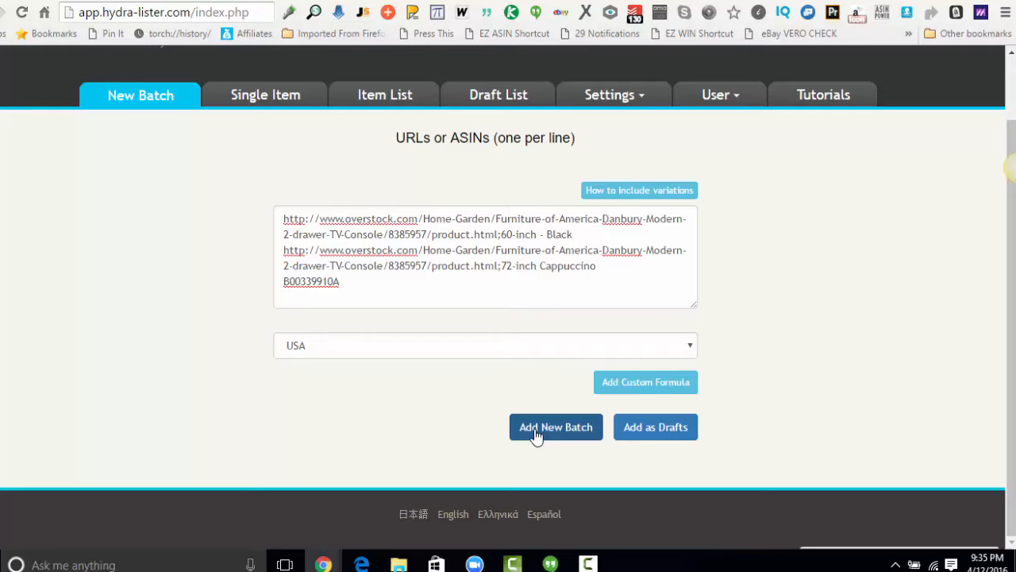
- Submit the batch as drafts and show the items in the draft list
{"action": "left_click", "coordinate": [687, 433]}
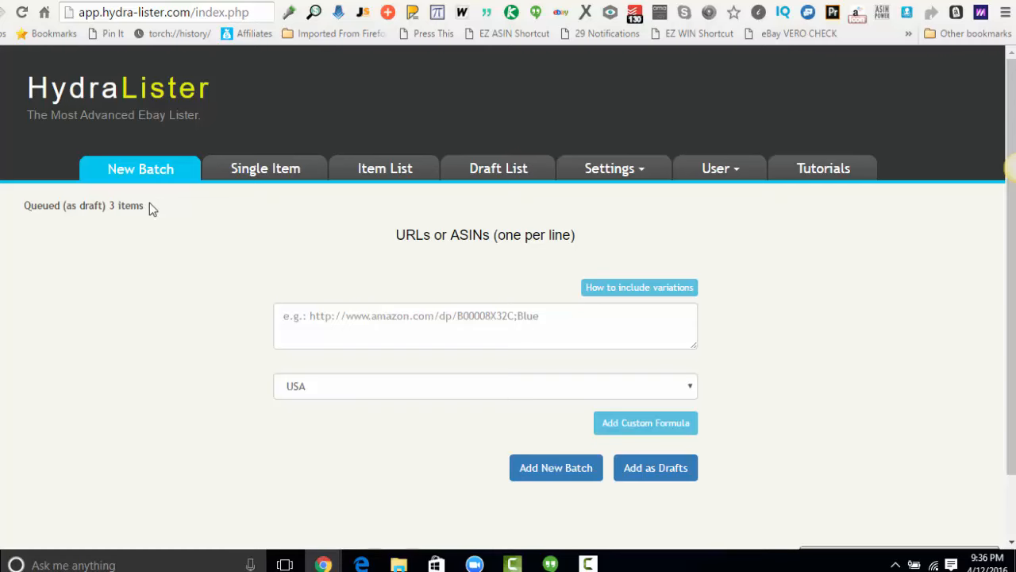
{"action": "left_click", "coordinate": [517, 174]}
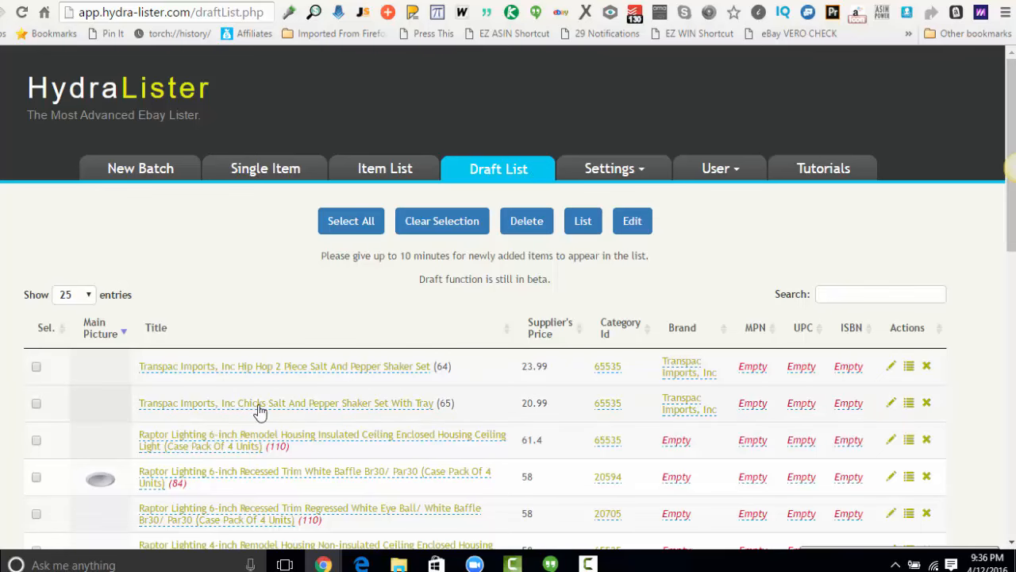
{"action": "scroll", "coordinate": [355, 413], "scroll_direction": "down", "scroll_amount": 3}
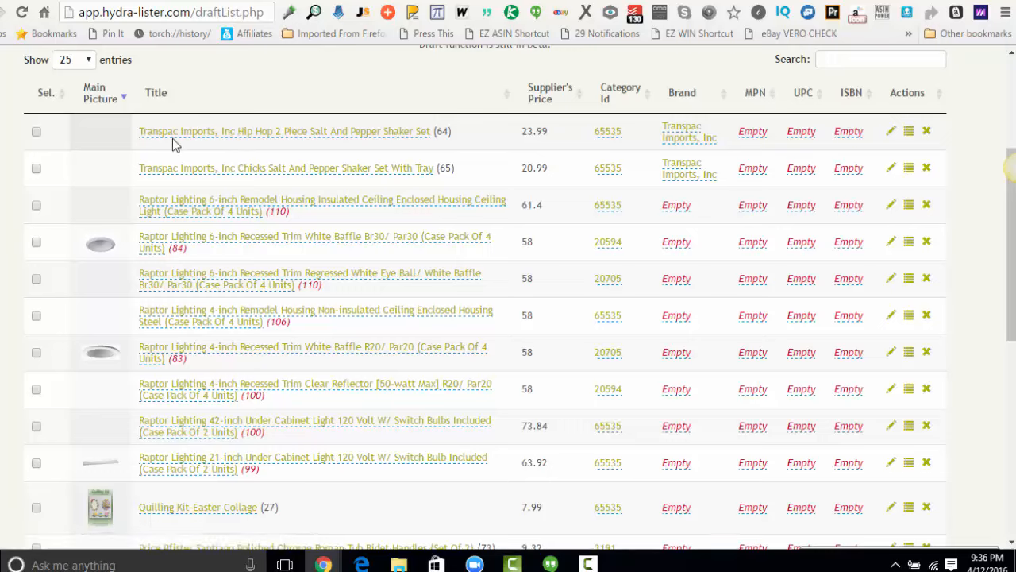
{"action": "left_click", "coordinate": [190, 132]}
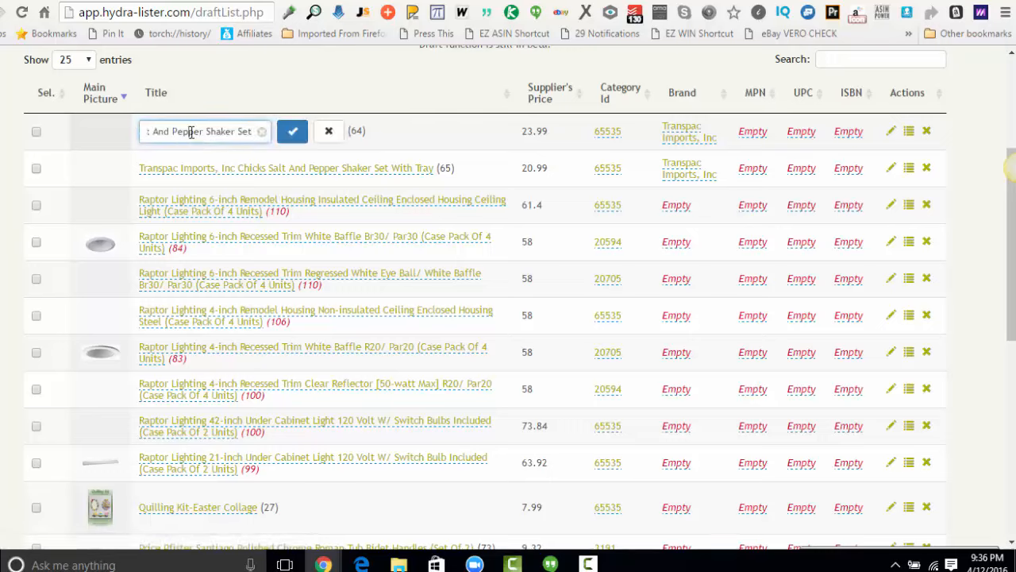
{"action": "triple_click", "coordinate": [190, 132]}
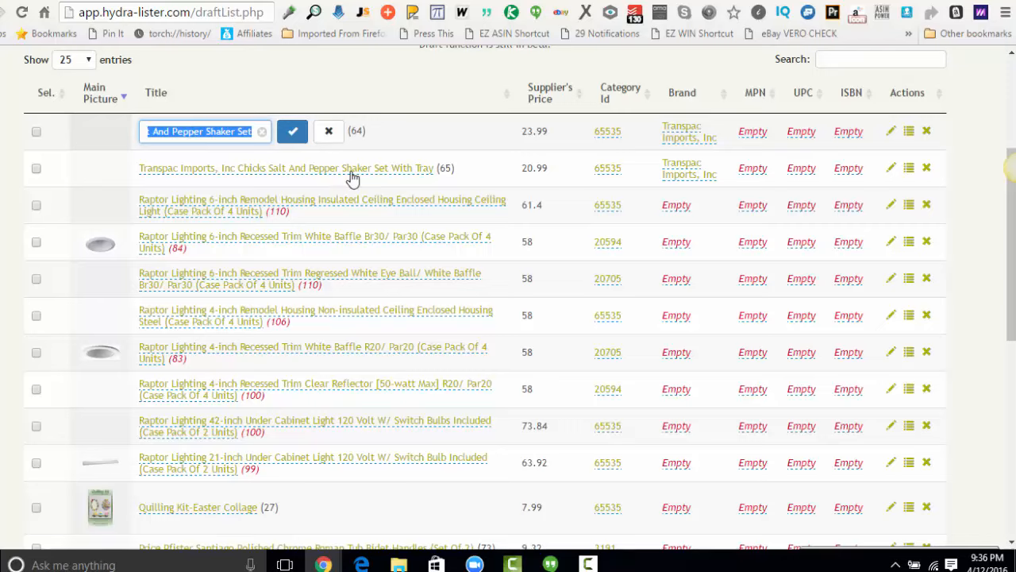
{"action": "left_click", "coordinate": [329, 131]}
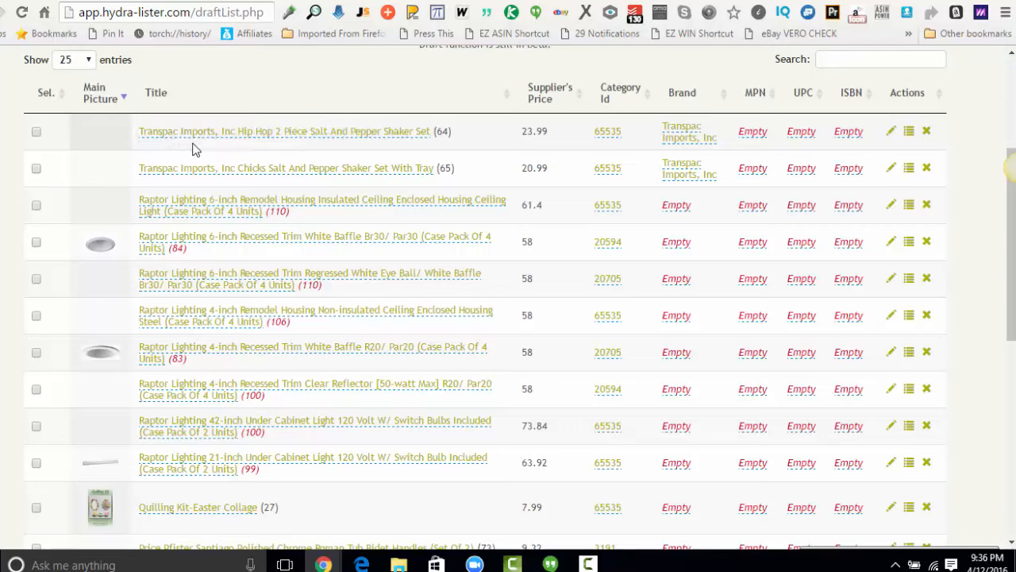
- Retitle the first draft, the Transpac Hip Hop shaker set, as "Salt and Pepper Shaker Set Kitchen Counter Table Accessories"
{"action": "left_click", "coordinate": [326, 136]}
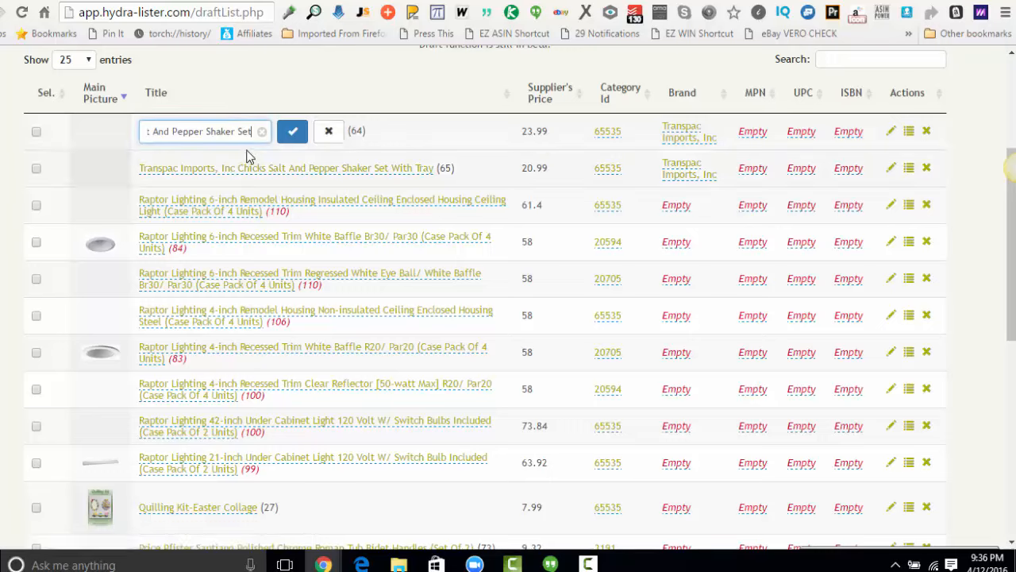
{"action": "triple_click", "coordinate": [226, 131]}
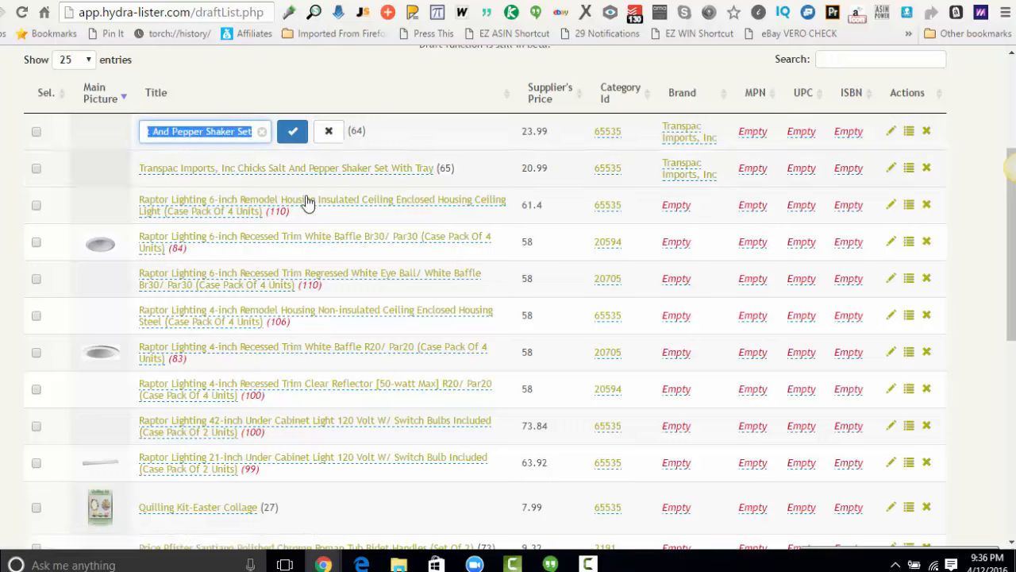
{"action": "type", "text": "S"}
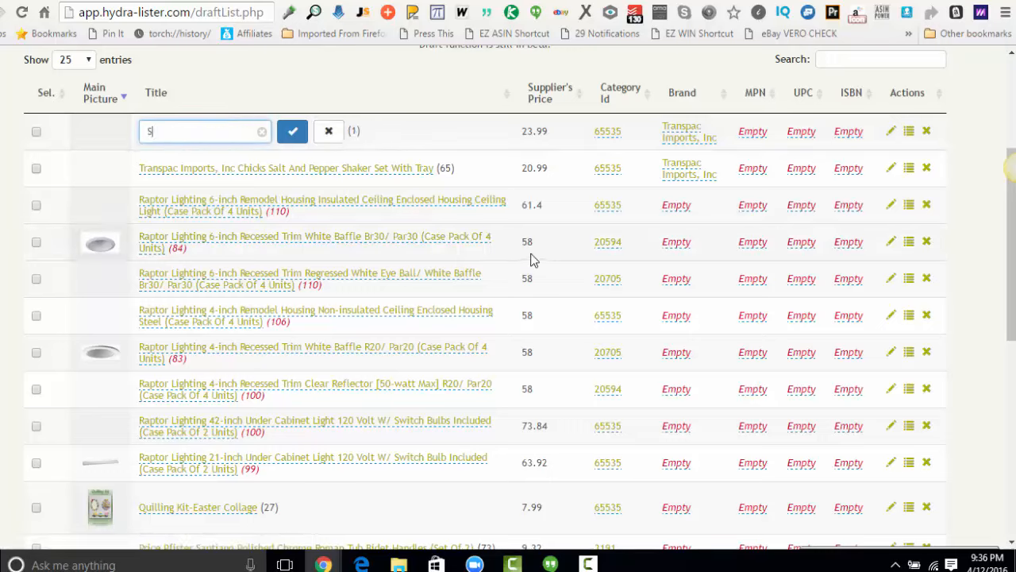
{"action": "type", "text": "alt and Pepper Shar"}
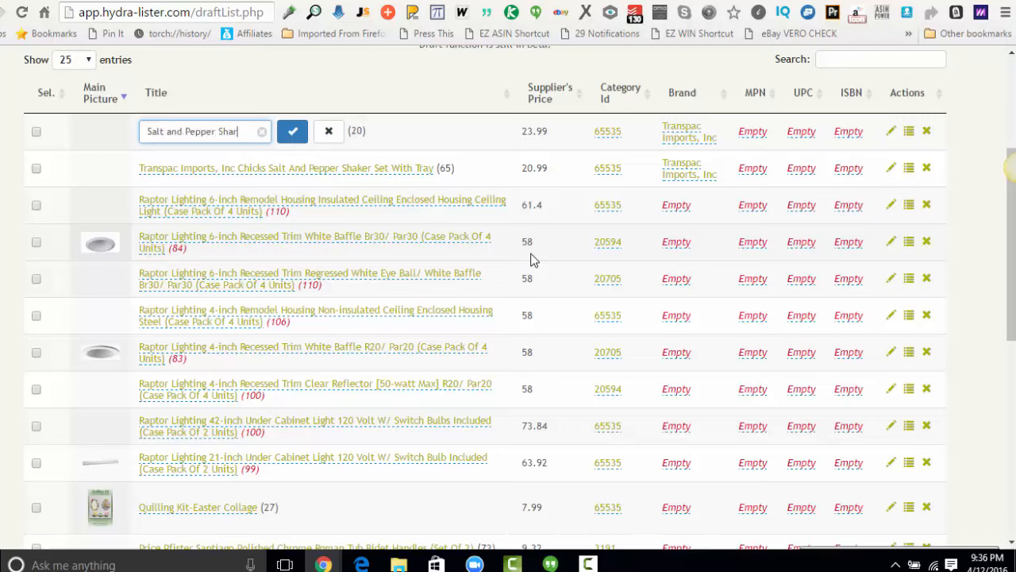
{"action": "key", "text": "BackSpace"}
{"action": "type", "text": "ker Set"}
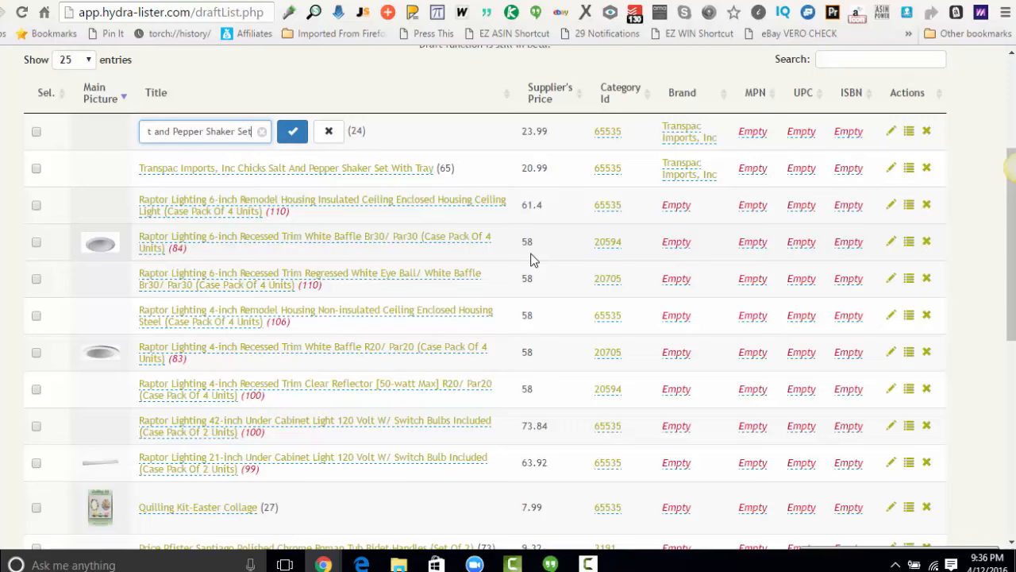
{"action": "type", "text": " Kitchen "}
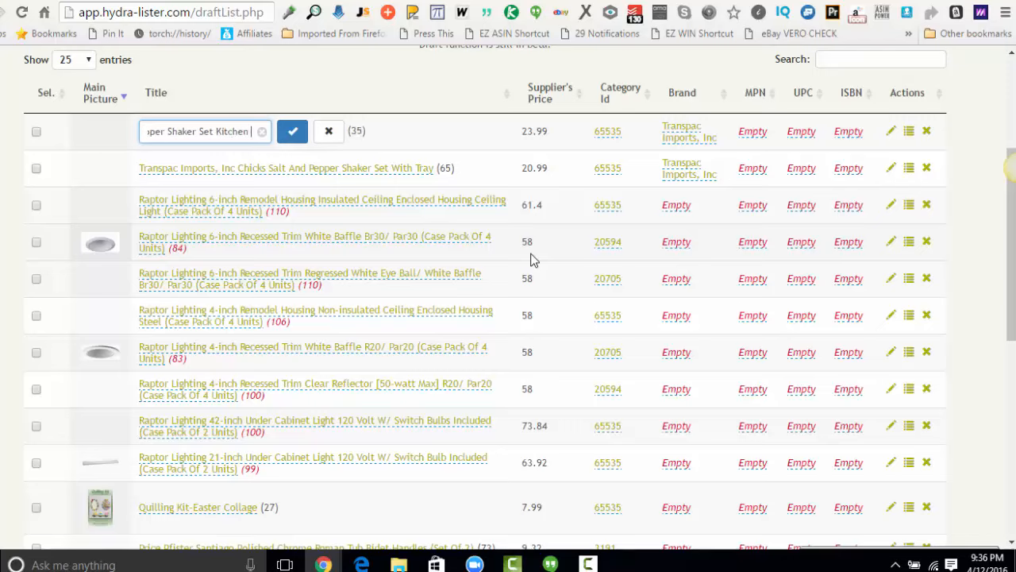
{"action": "type", "text": "Acc"}
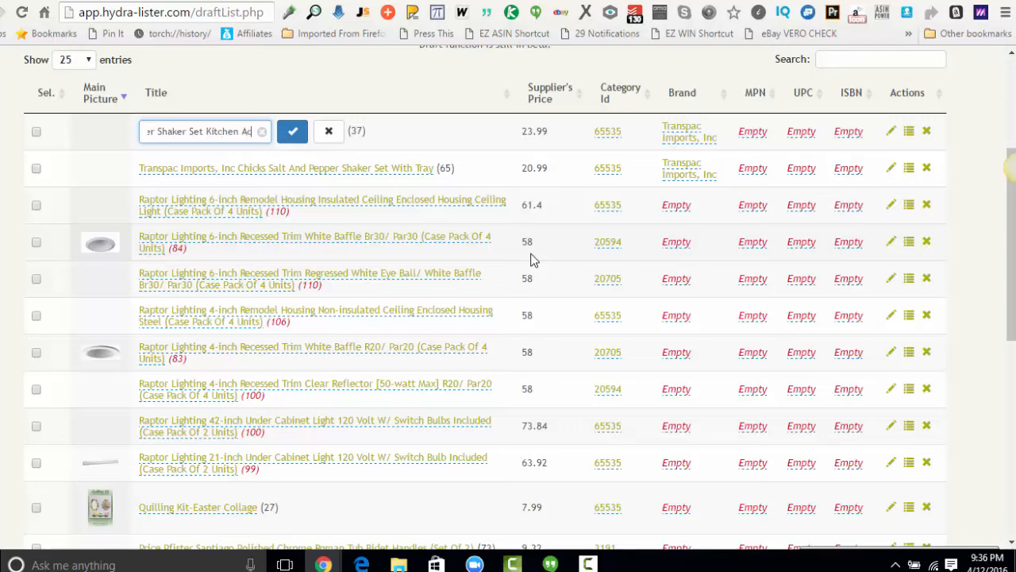
{"action": "key", "text": "BackSpace"}
{"action": "key", "text": "BackSpace"}
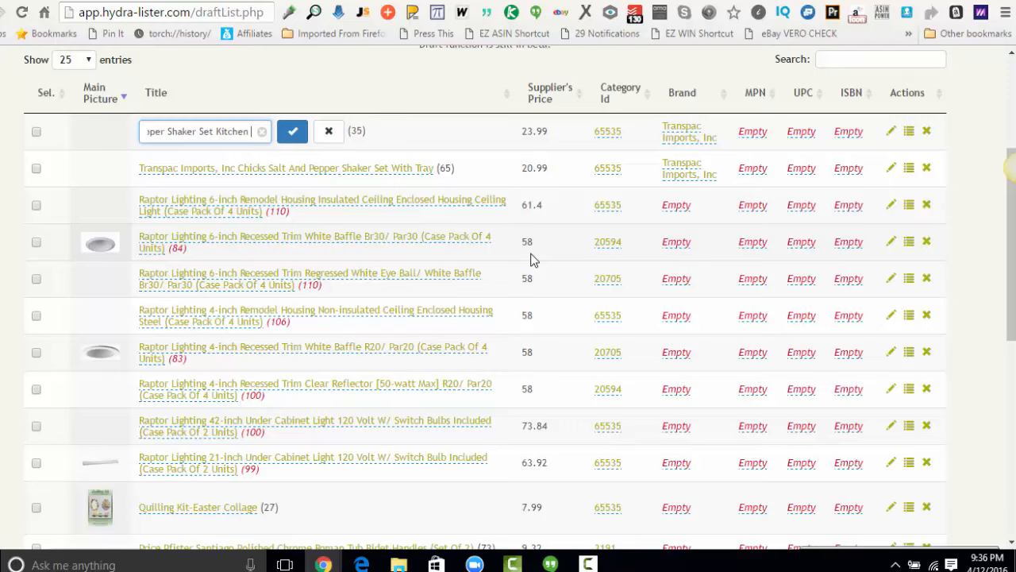
{"action": "type", "text": "Counter Table "}
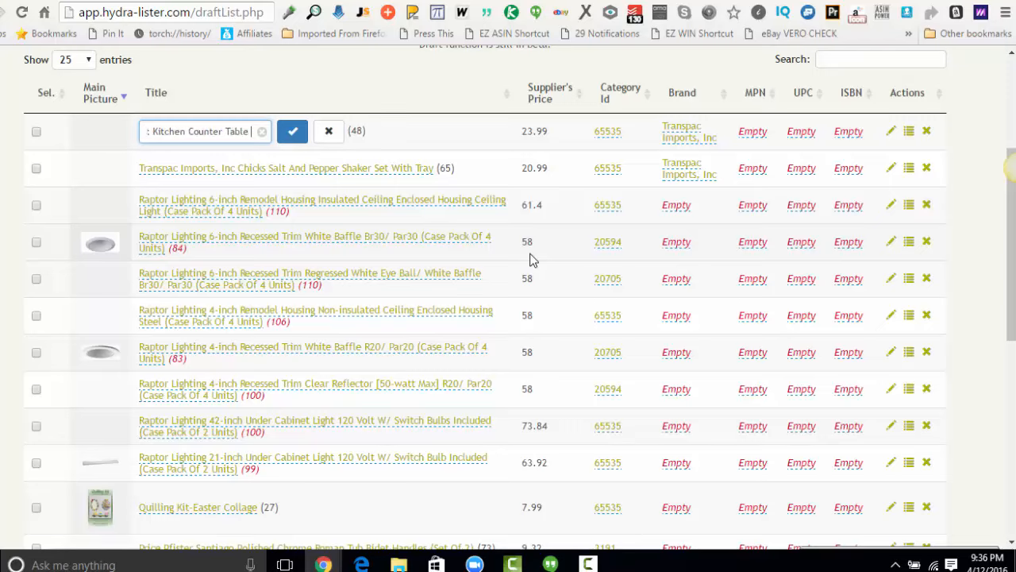
{"action": "type", "text": "Ac"}
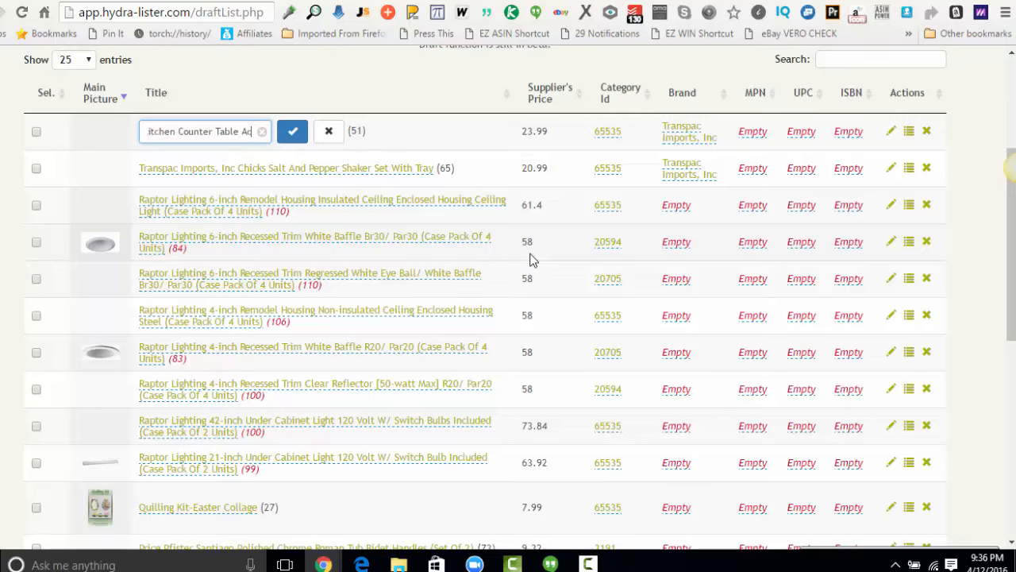
{"action": "type", "text": "cessories"}
{"action": "key", "text": "Return"}
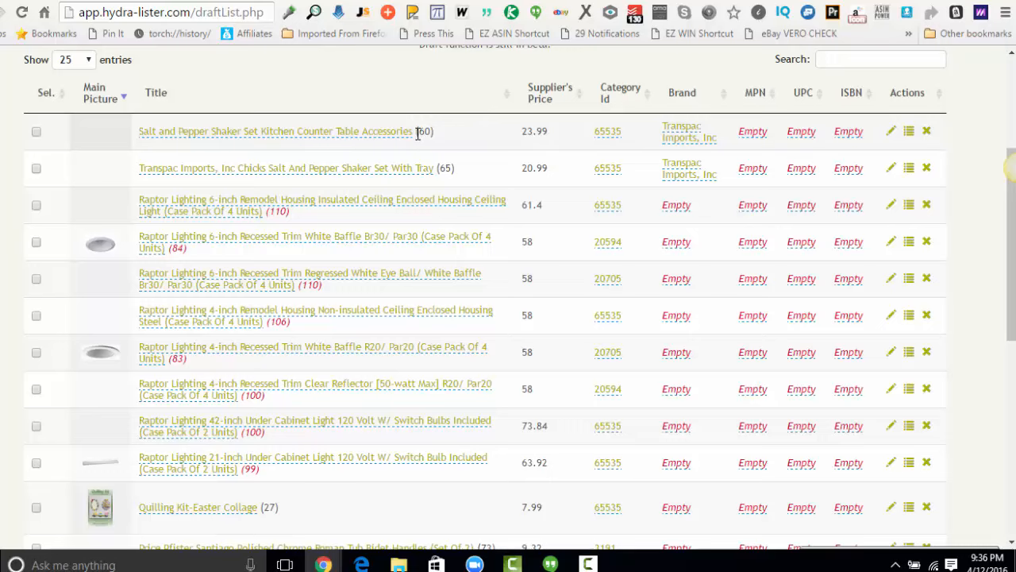
- Compare the character count of the retitled shaker draft with that of the Raptor Lighting 6-inch Remodel Housing draft
{"action": "left_click_drag", "start_coordinate": [417, 133], "coordinate": [441, 134]}
{"action": "left_click", "coordinate": [441, 134]}
{"action": "left_click_drag", "start_coordinate": [274, 212], "coordinate": [292, 211]}
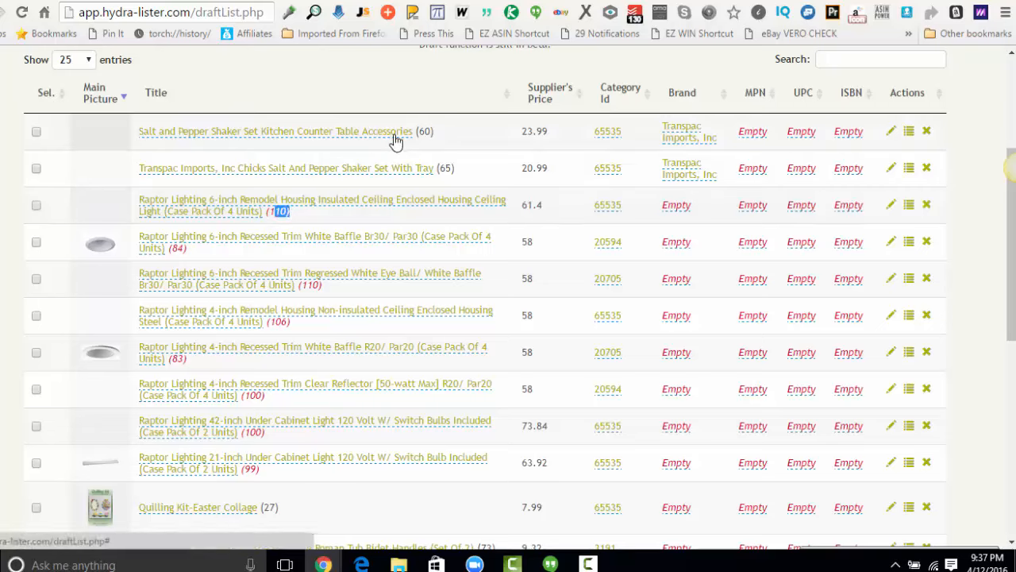
{"action": "left_click", "coordinate": [608, 132]}
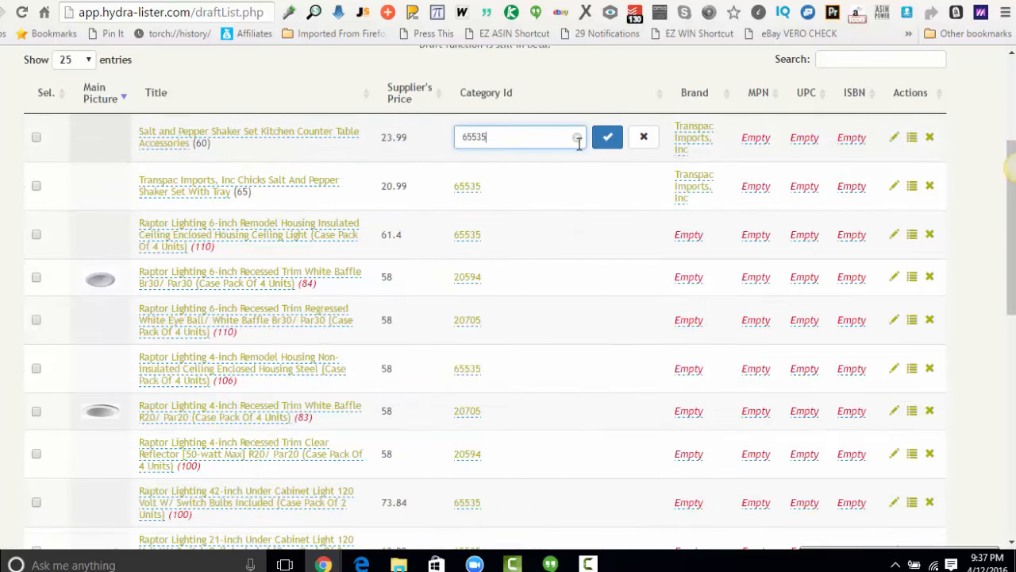
{"action": "left_click_drag", "start_coordinate": [516, 142], "coordinate": [413, 138]}
{"action": "left_click", "coordinate": [576, 137]}
{"action": "left_click", "coordinate": [644, 136]}
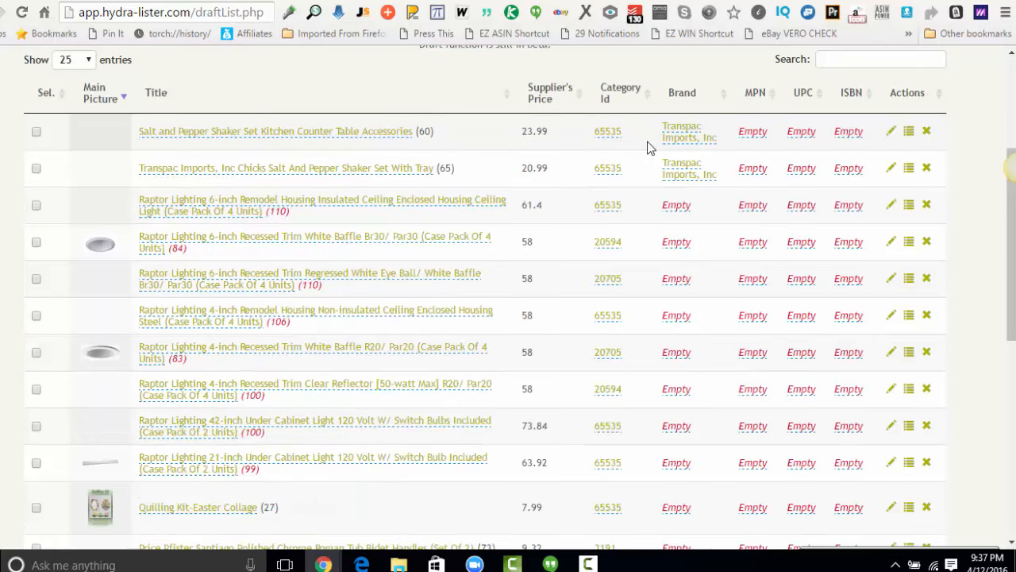
- Change the brand of the retitled shaker set draft to "Salt and Pepper Shaker"
{"action": "left_click", "coordinate": [679, 139]}
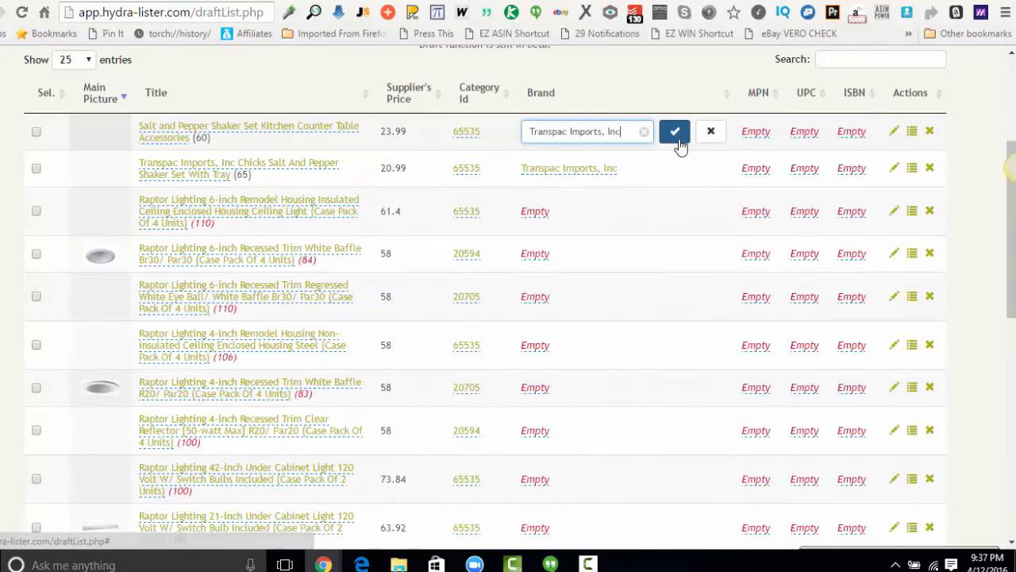
{"action": "triple_click", "coordinate": [606, 133]}
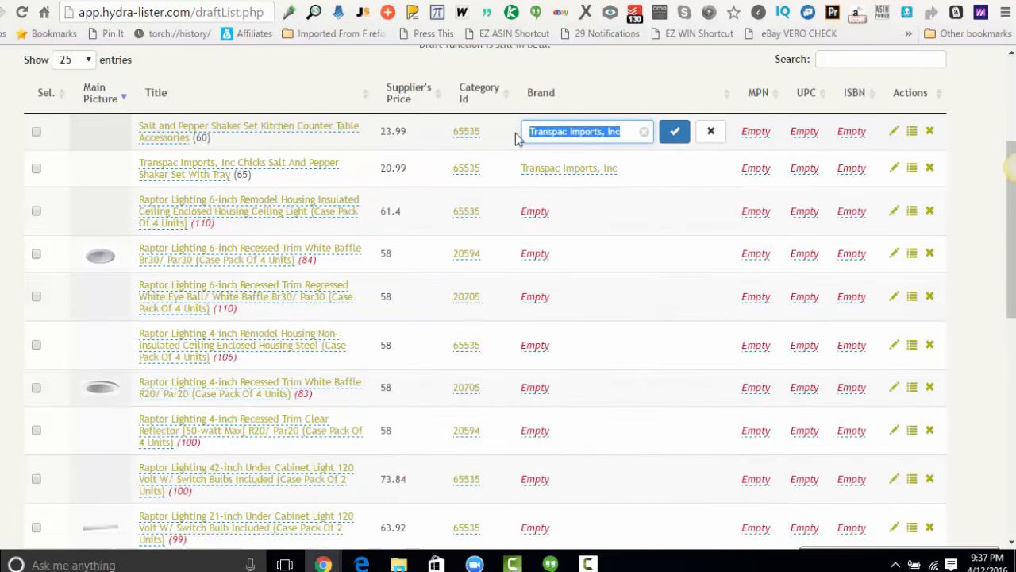
{"action": "type", "text": "Sl"}
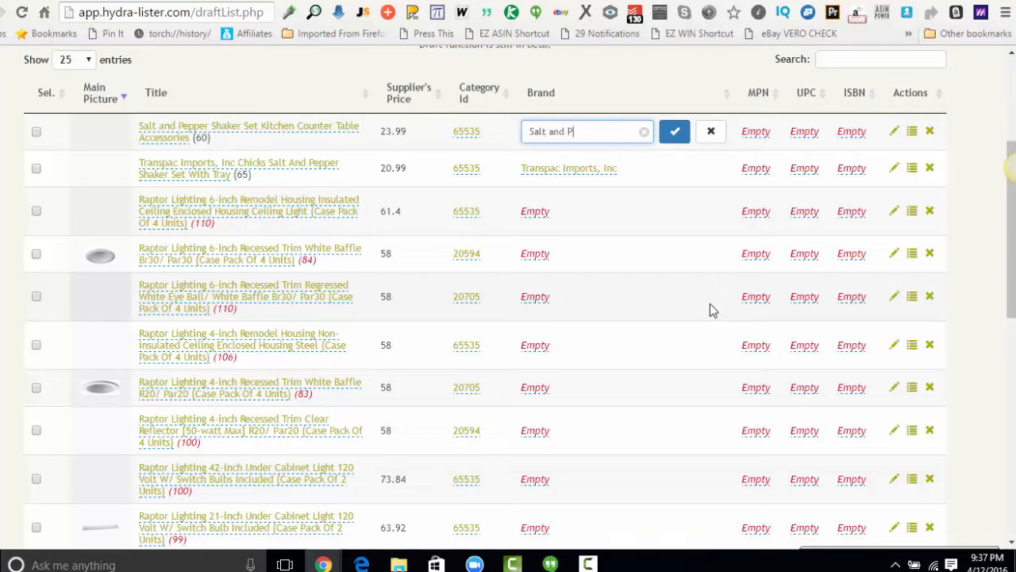
{"action": "type", "text": "lt and Pepper Shaker"}
{"action": "key", "text": "Return"}
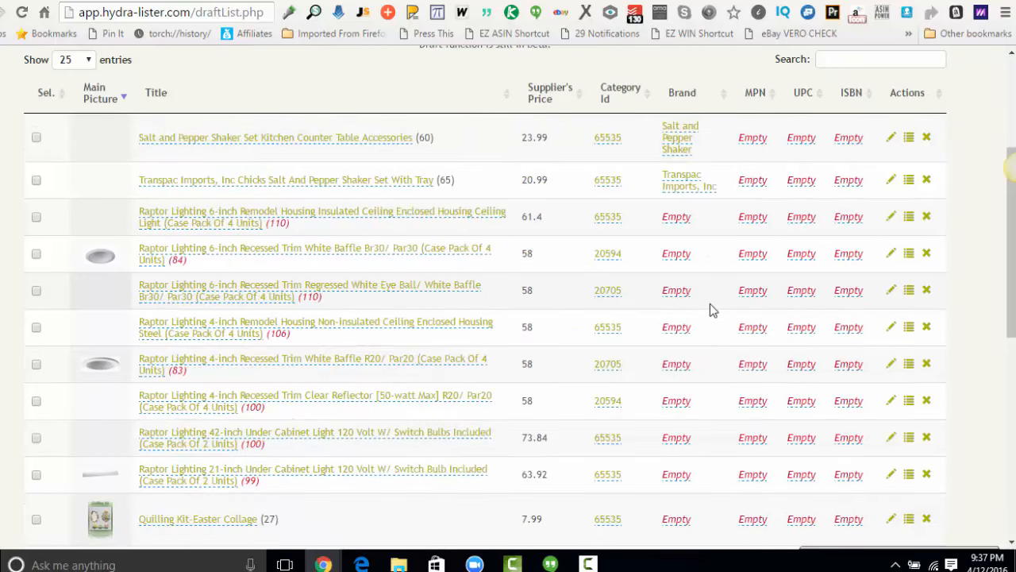
{"action": "left_click", "coordinate": [759, 139]}
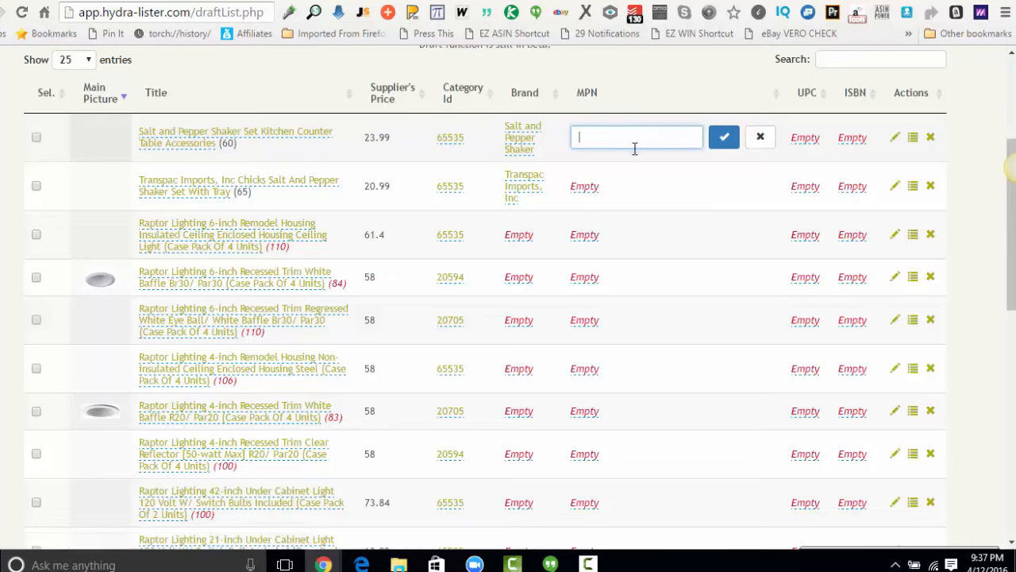
{"action": "type", "text": "001234564955"}
{"action": "left_click", "coordinate": [724, 137]}
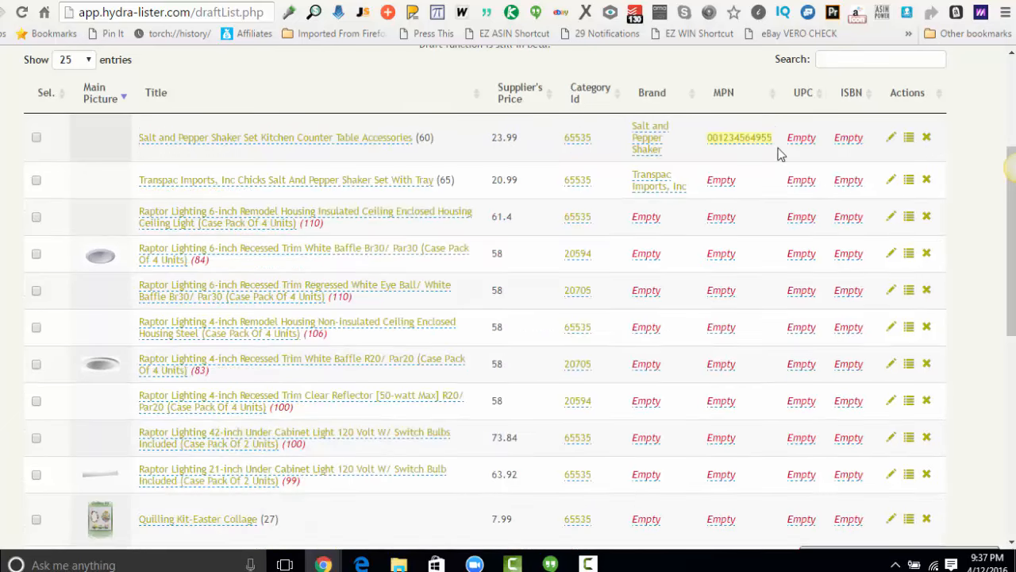
{"action": "left_click", "coordinate": [798, 143]}
{"action": "type", "text": "123"}
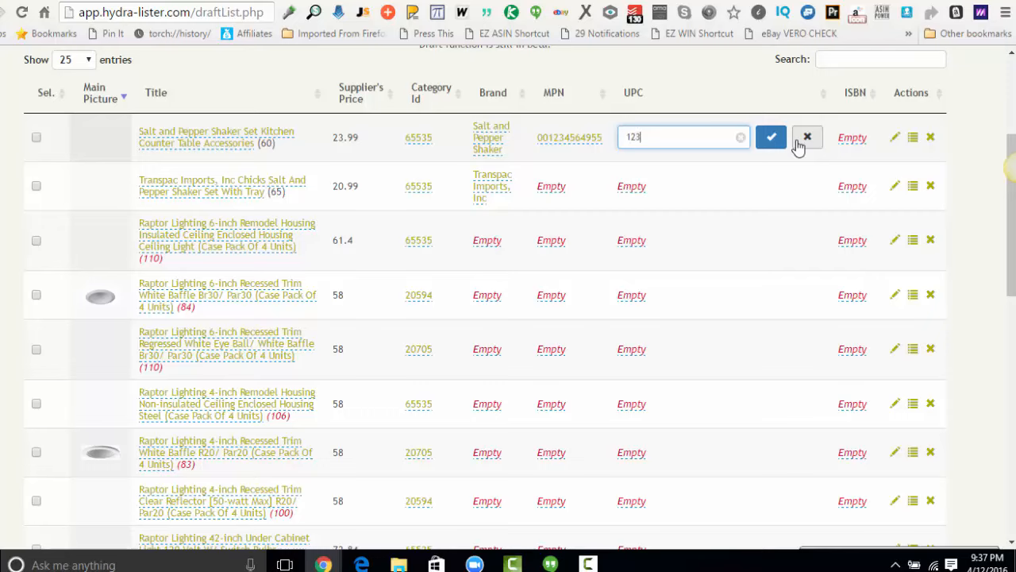
{"action": "type", "text": "45649552626"}
{"action": "left_click", "coordinate": [771, 141]}
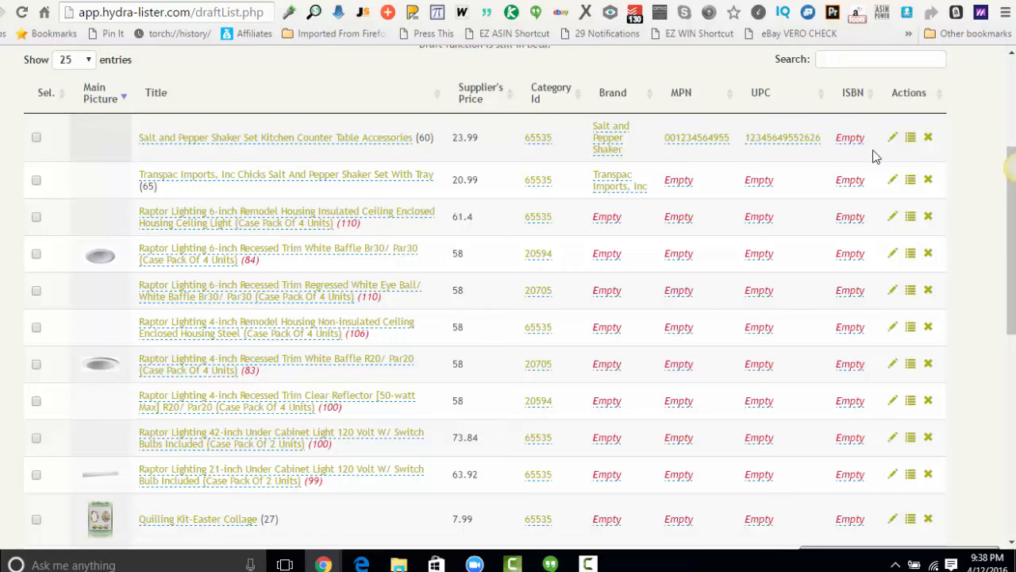
- Open the shaker set draft for full editing and check its listing duration and condition options
{"action": "left_click", "coordinate": [894, 139]}
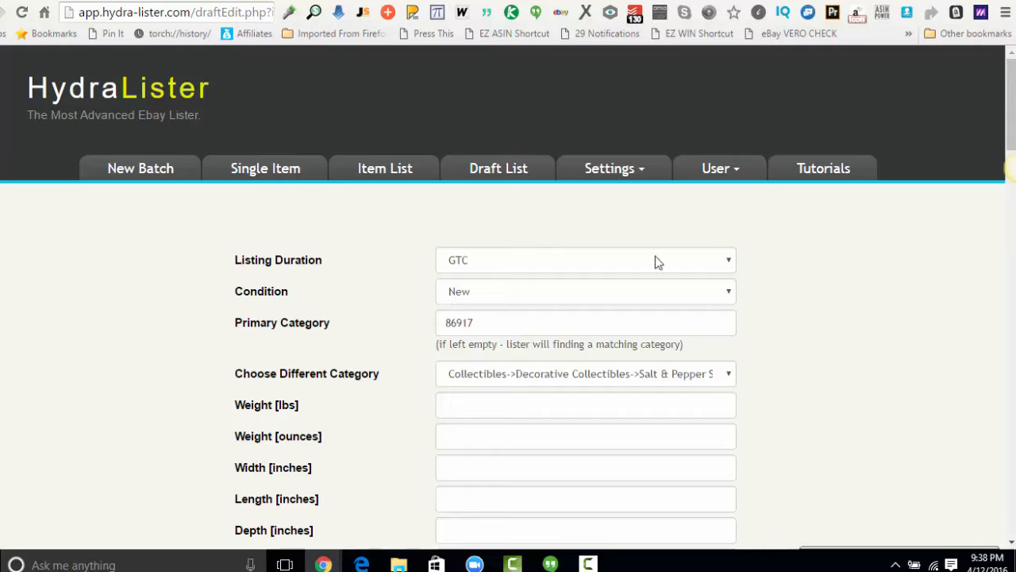
{"action": "left_click", "coordinate": [483, 272]}
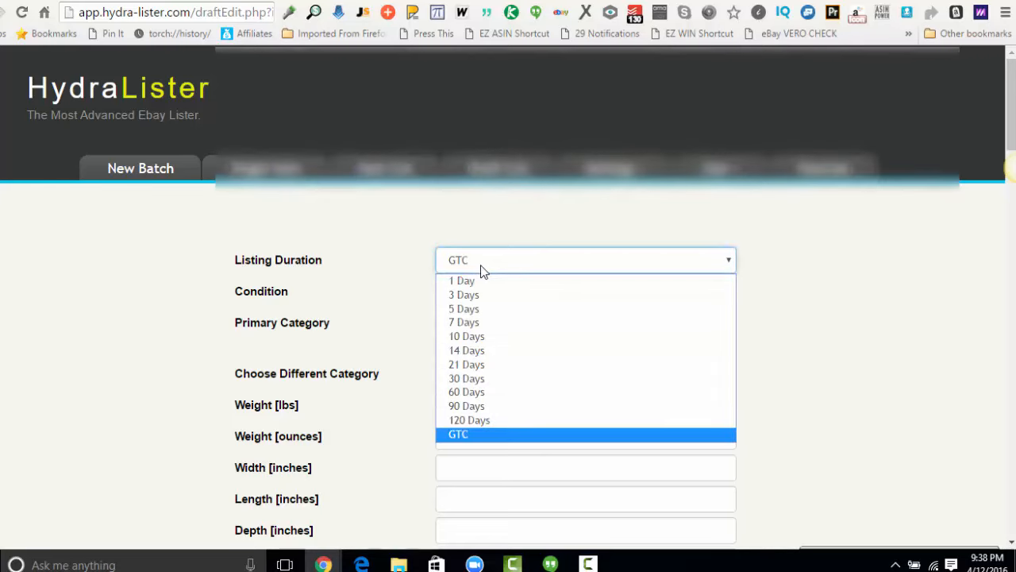
{"action": "left_click", "coordinate": [481, 267]}
{"action": "left_click", "coordinate": [474, 297]}
{"action": "left_click", "coordinate": [474, 296]}
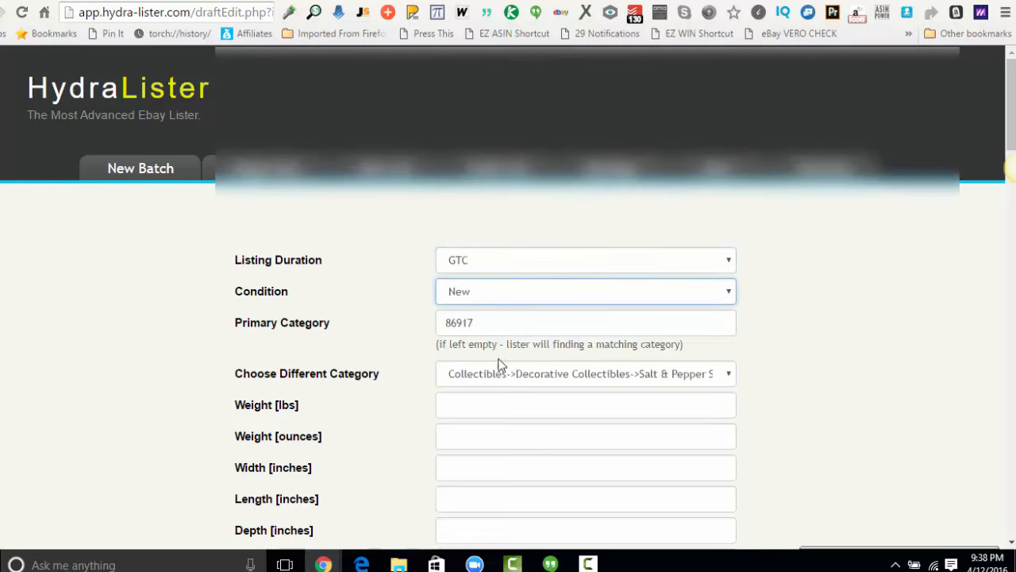
- Examine the draft's description as HTML source and in the visual editor, continuing down to the title and price fields
{"action": "scroll", "coordinate": [816, 235], "scroll_direction": "down", "scroll_amount": 10}
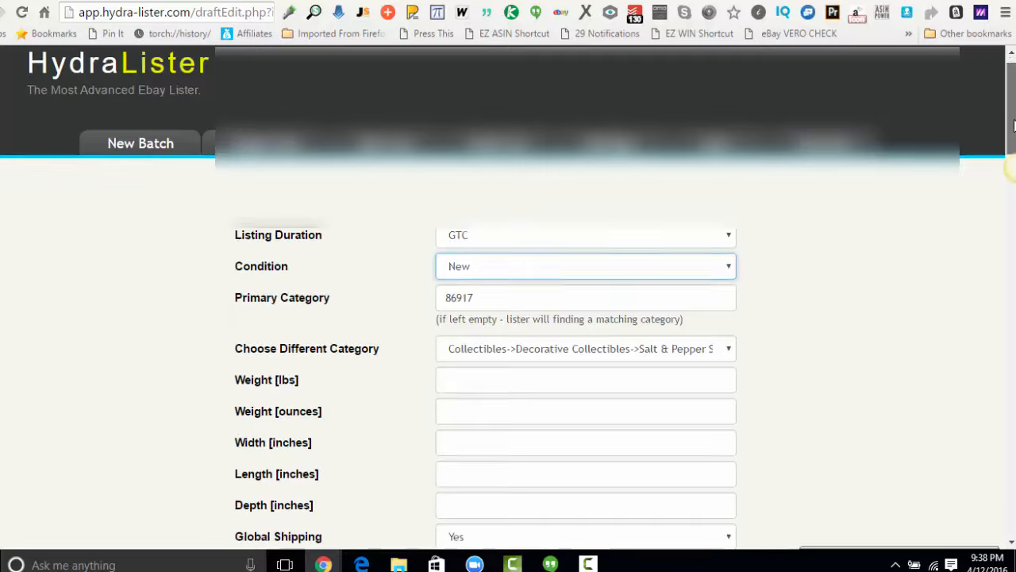
{"action": "scroll", "coordinate": [486, 317], "scroll_direction": "up", "scroll_amount": 2}
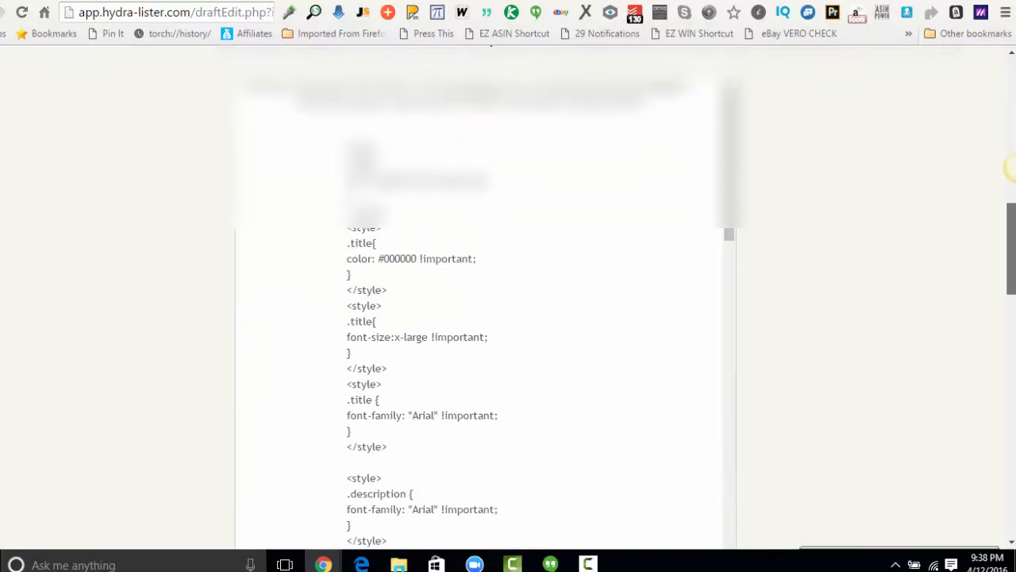
{"action": "left_click_drag", "start_coordinate": [1011, 251], "coordinate": [1010, 318]}
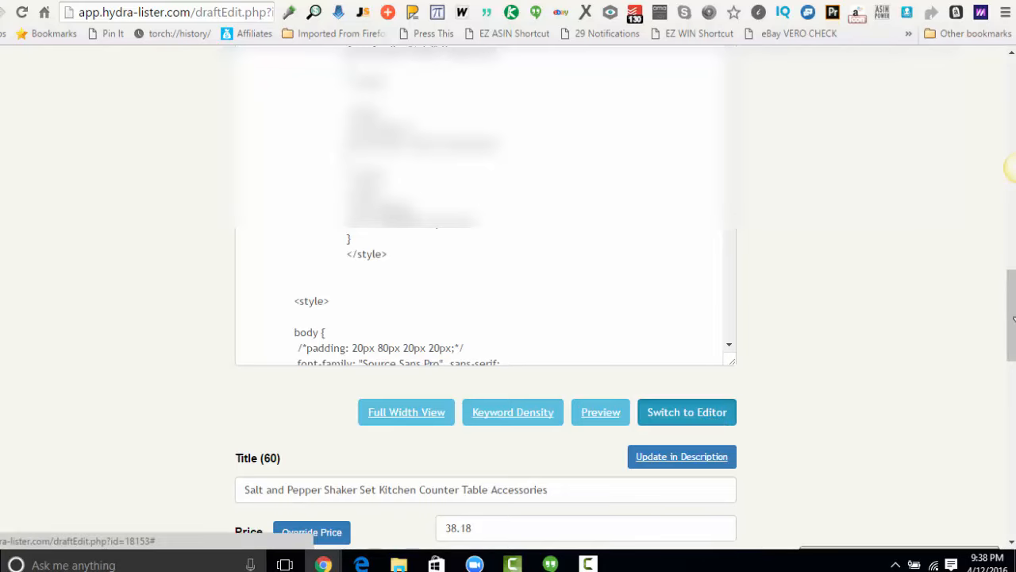
{"action": "scroll", "coordinate": [1013, 318], "scroll_direction": "down", "scroll_amount": 3}
{"action": "left_click_drag", "start_coordinate": [1009, 316], "coordinate": [1009, 208]}
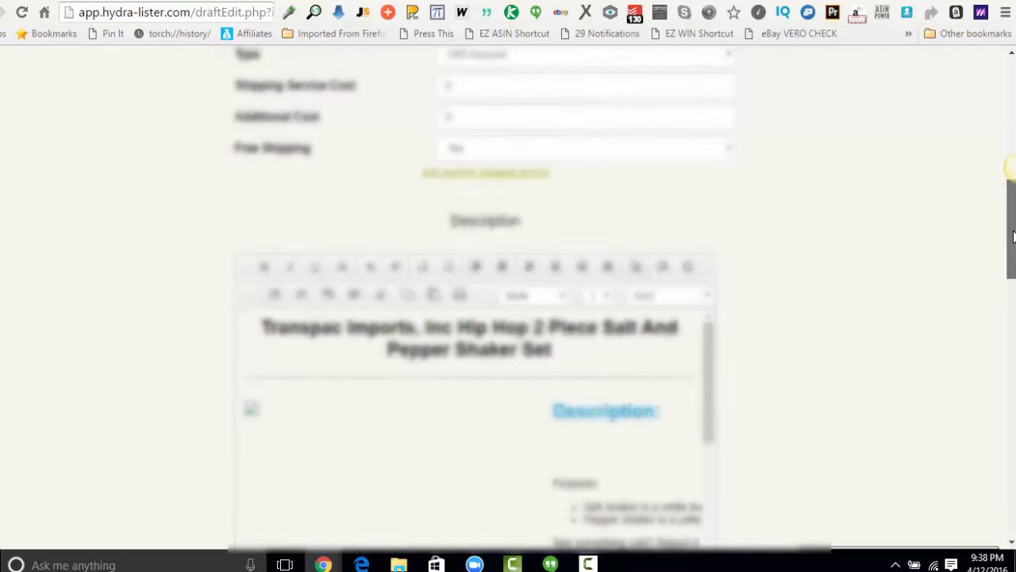
{"action": "left_click_drag", "start_coordinate": [1014, 237], "coordinate": [1010, 371]}
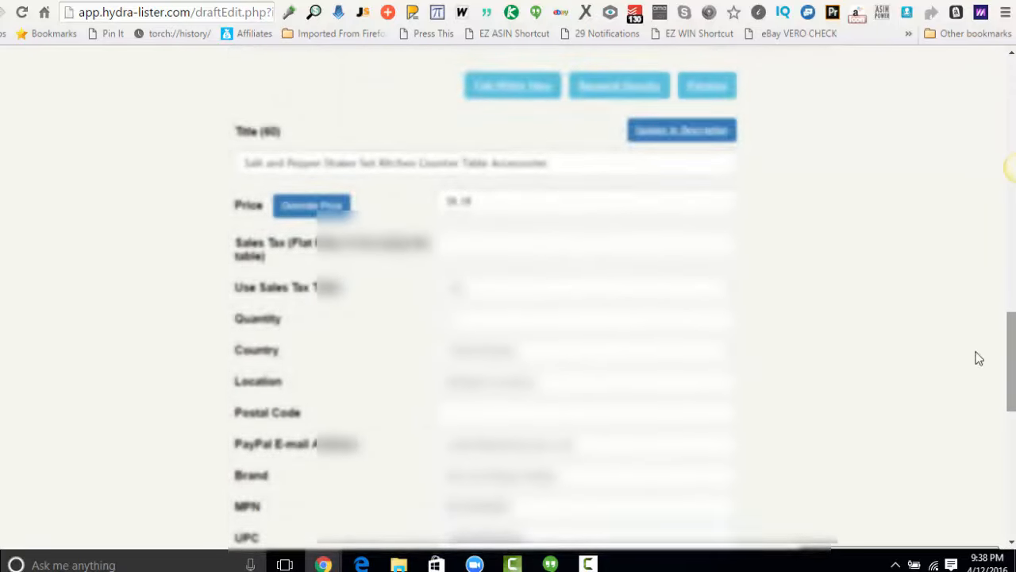
- Check the draft's title, price and country fields, keeping the existing entries
{"action": "triple_click", "coordinate": [311, 156]}
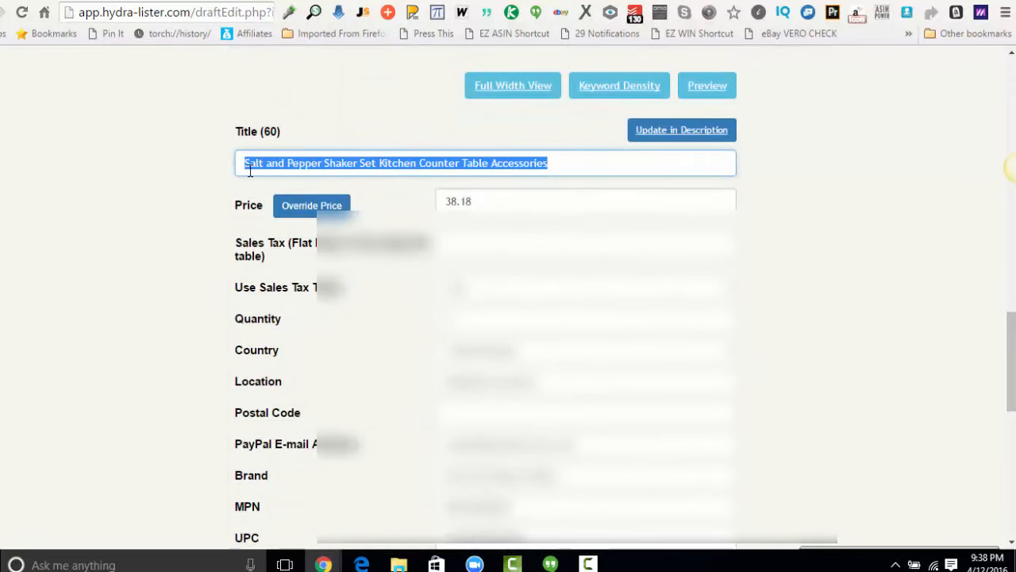
{"action": "left_click", "coordinate": [550, 167]}
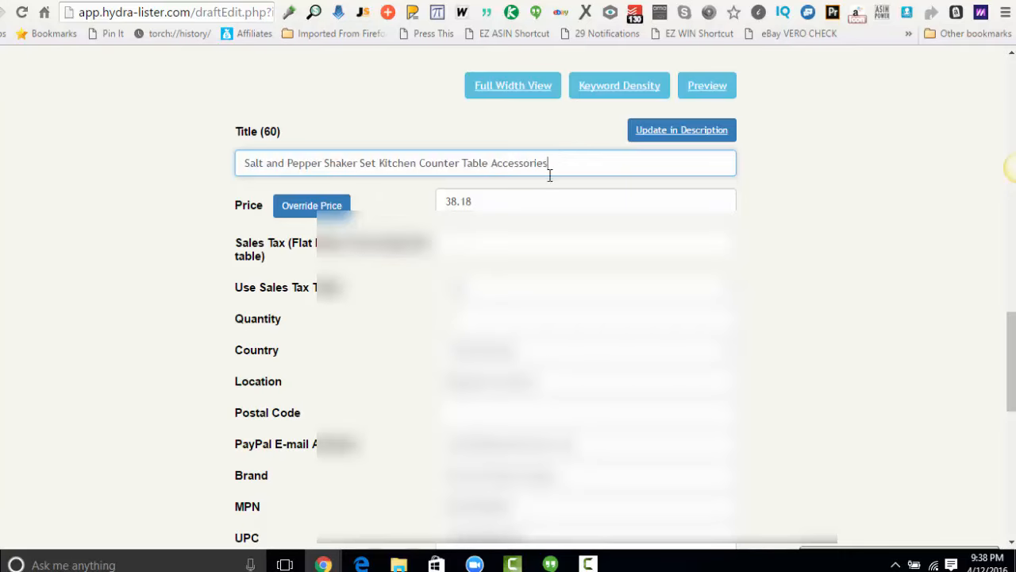
{"action": "left_click", "coordinate": [468, 202]}
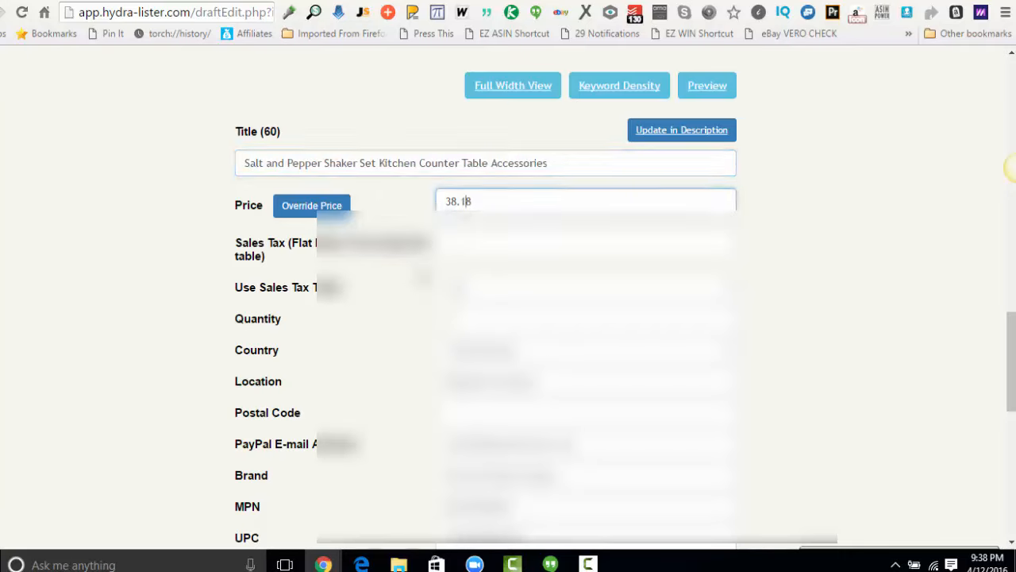
{"action": "left_click", "coordinate": [539, 350]}
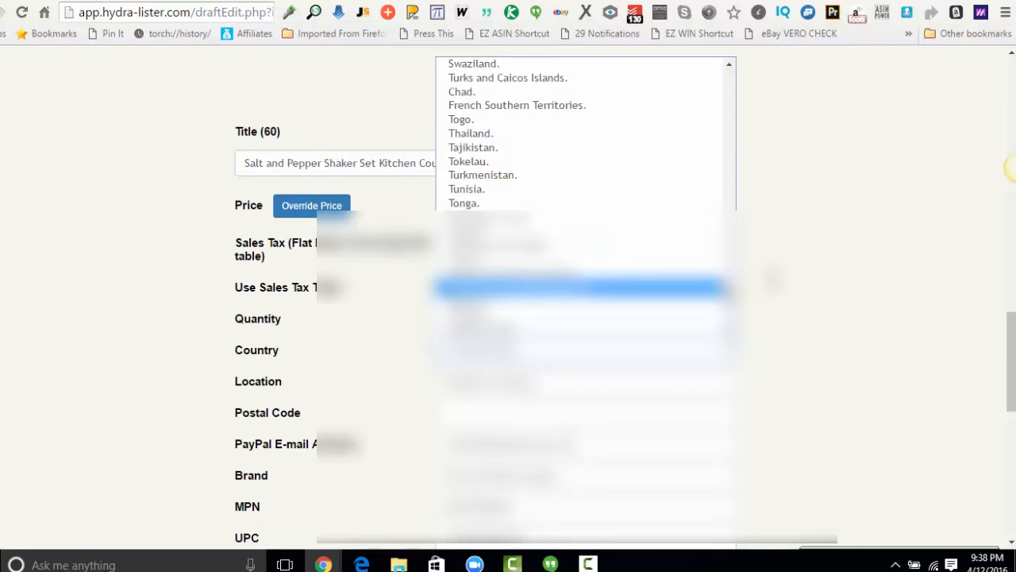
{"action": "left_click", "coordinate": [830, 229]}
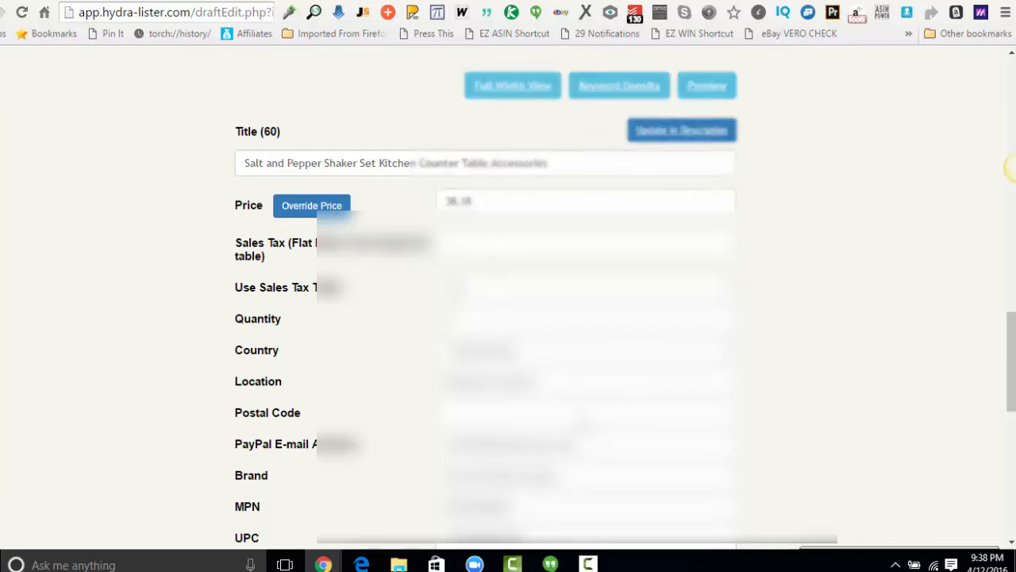
- Save the shaker set draft after checking its return, picture and category-specific fields
{"action": "scroll", "coordinate": [1010, 167], "scroll_direction": "down", "scroll_amount": 7}
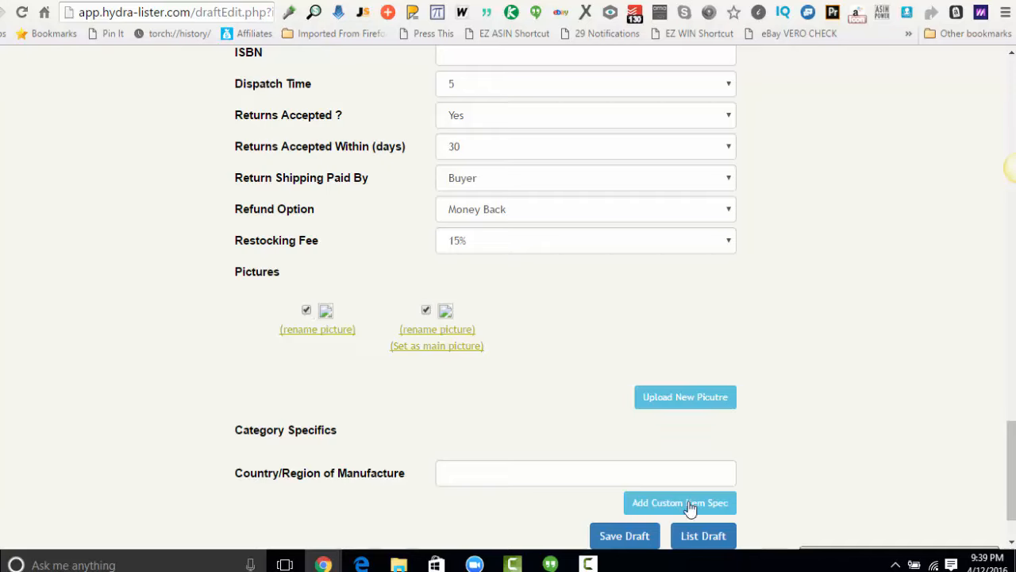
{"action": "left_click", "coordinate": [707, 537]}
{"action": "left_click", "coordinate": [629, 543]}
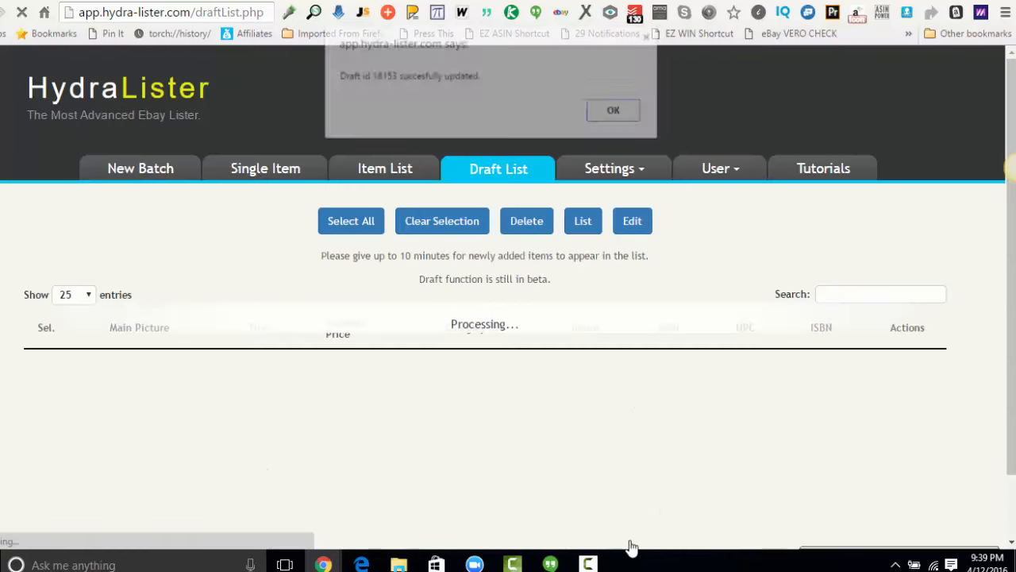
{"action": "left_click", "coordinate": [616, 113]}
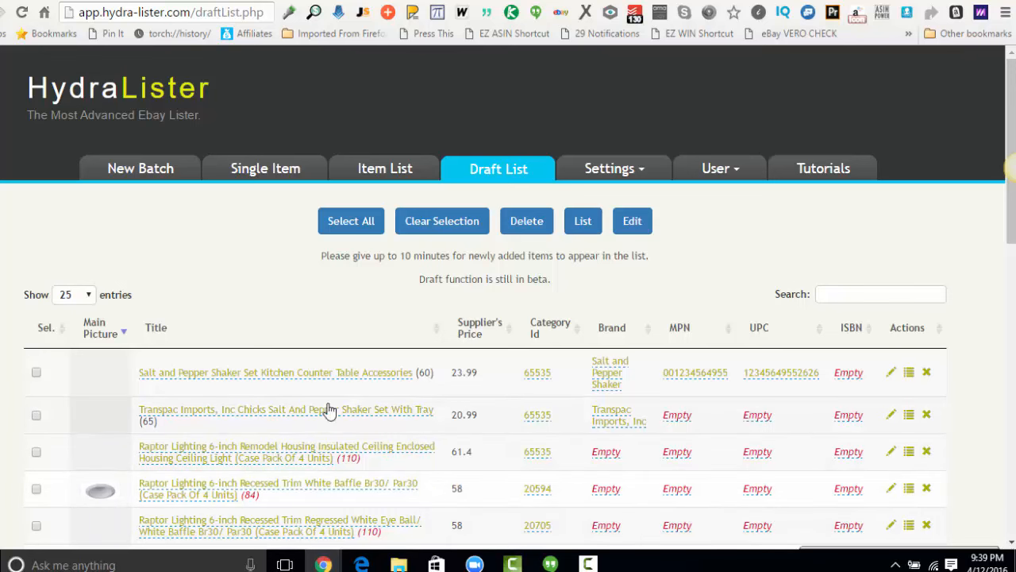
- Select all drafts in the draft list and open them for batch editing
{"action": "scroll", "coordinate": [127, 349], "scroll_direction": "down", "scroll_amount": 2}
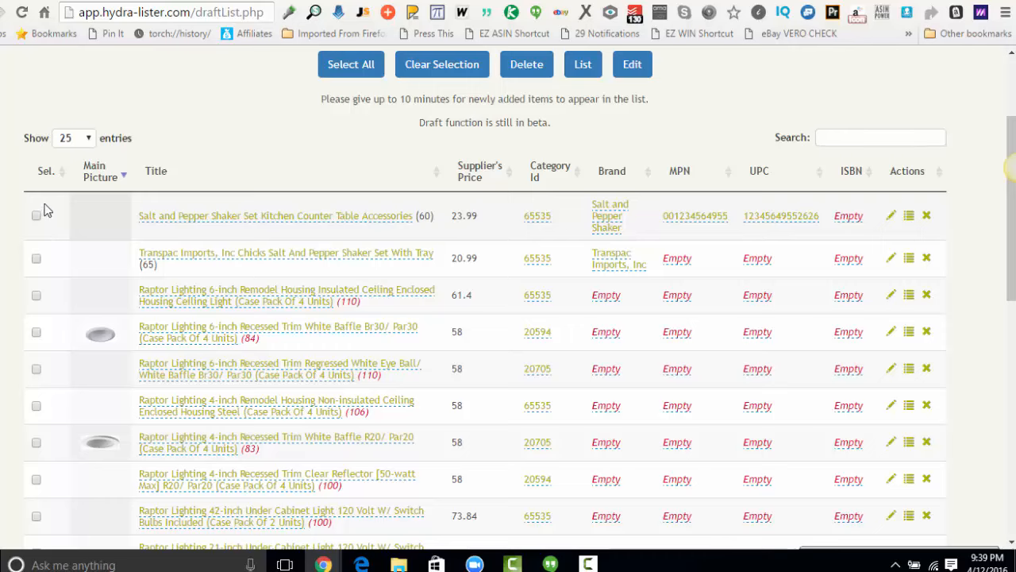
{"action": "scroll", "coordinate": [159, 239], "scroll_direction": "up", "scroll_amount": 1}
{"action": "left_click", "coordinate": [36, 294]}
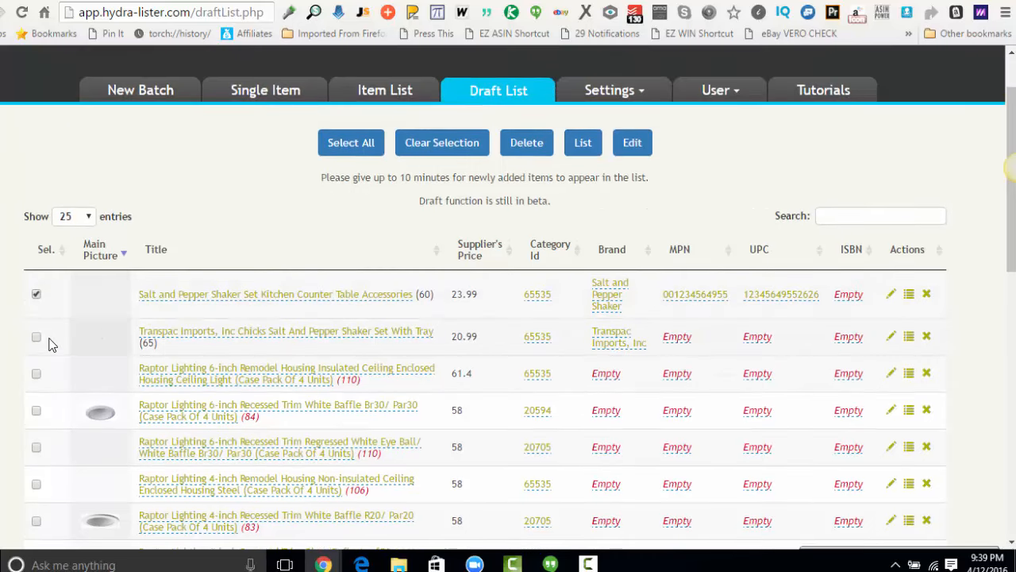
{"action": "left_click", "coordinate": [35, 337]}
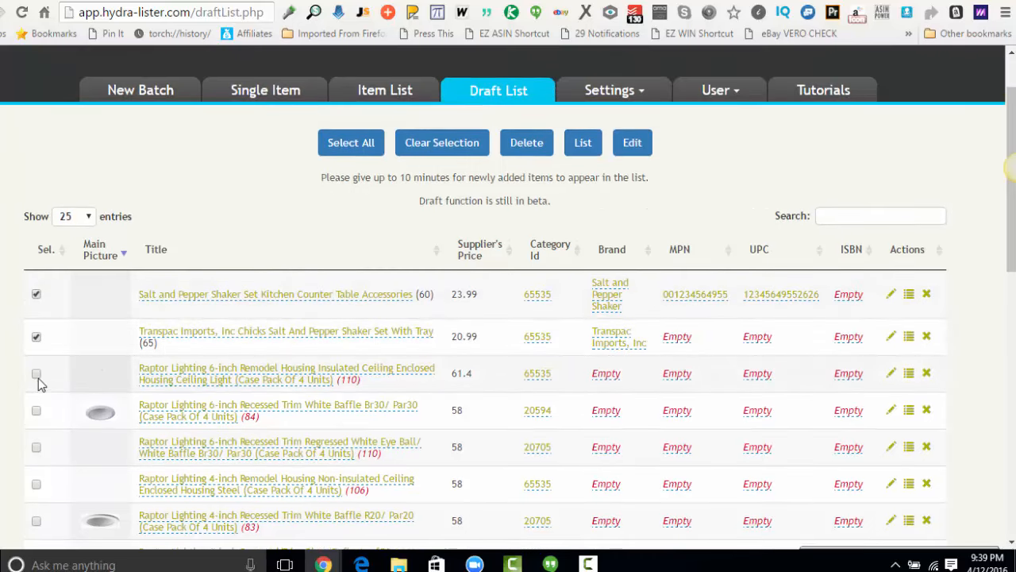
{"action": "left_click", "coordinate": [36, 375]}
{"action": "left_click", "coordinate": [343, 144]}
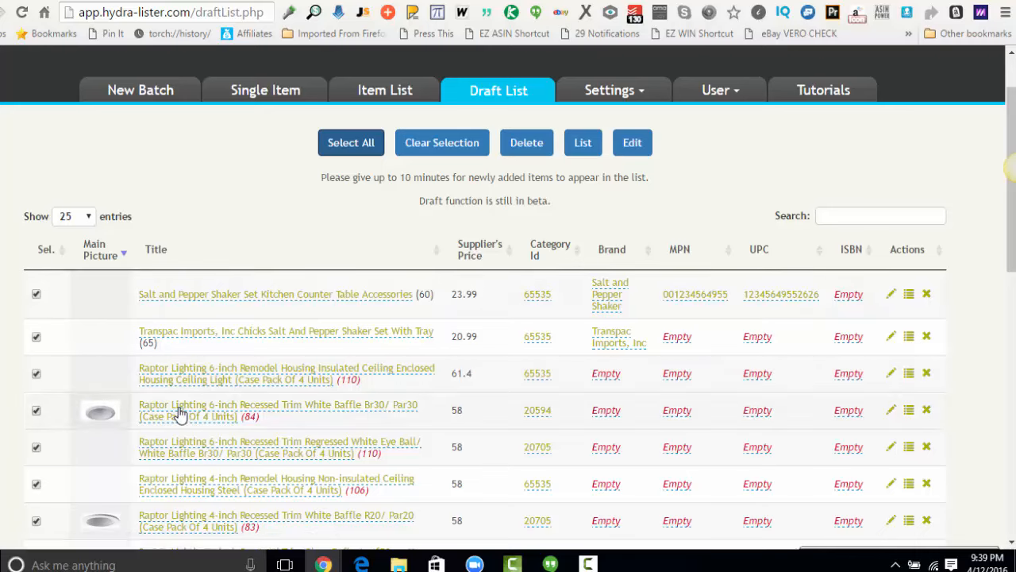
{"action": "left_click", "coordinate": [625, 151]}
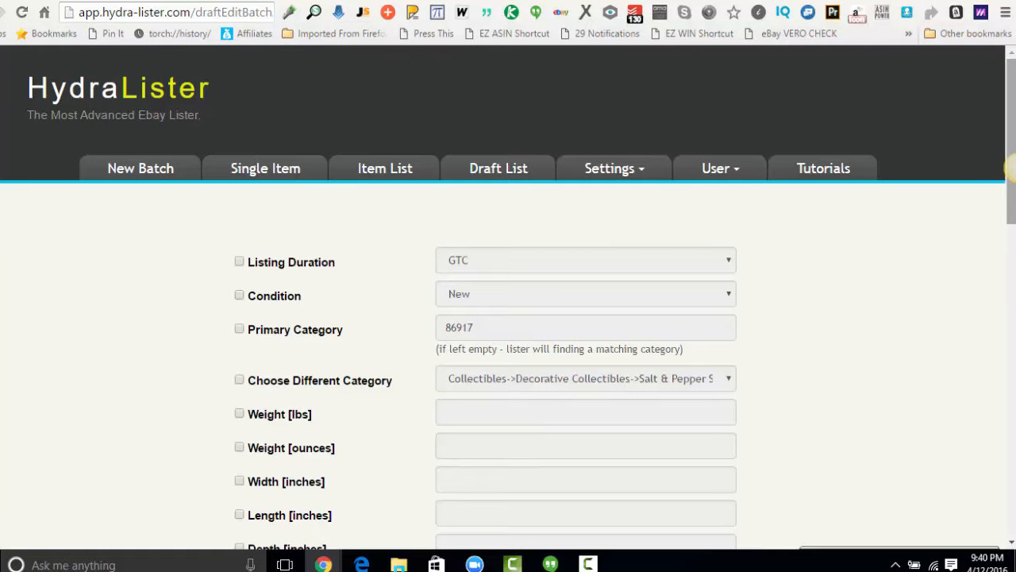
- Enable only the Returns Accepted field in the batch edit, set it to No, and save the change for the selected drafts
{"action": "scroll", "coordinate": [1008, 167], "scroll_direction": "down", "scroll_amount": 2}
{"action": "scroll", "coordinate": [1009, 166], "scroll_direction": "down", "scroll_amount": 5}
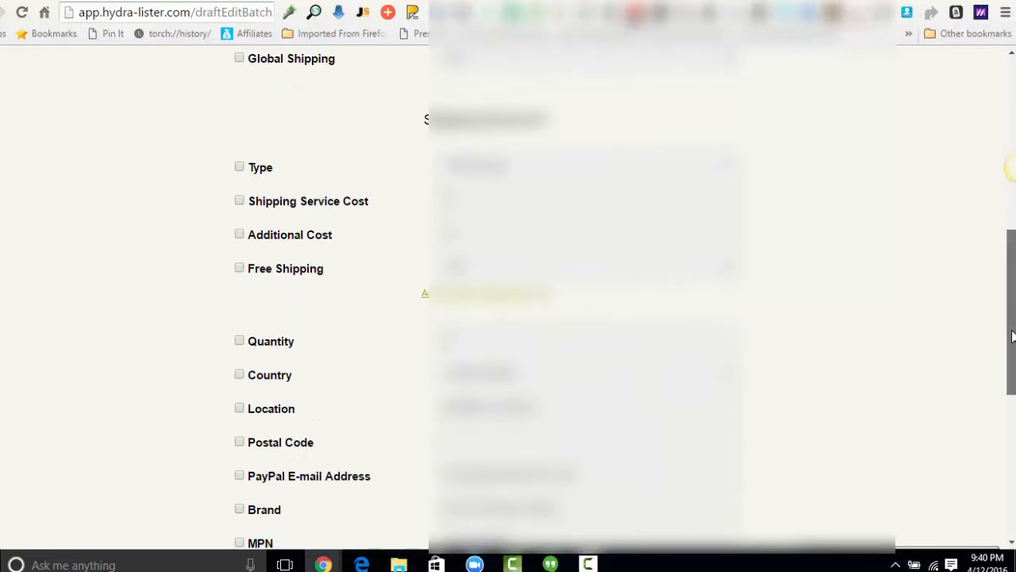
{"action": "left_click_drag", "start_coordinate": [1012, 336], "coordinate": [1005, 465]}
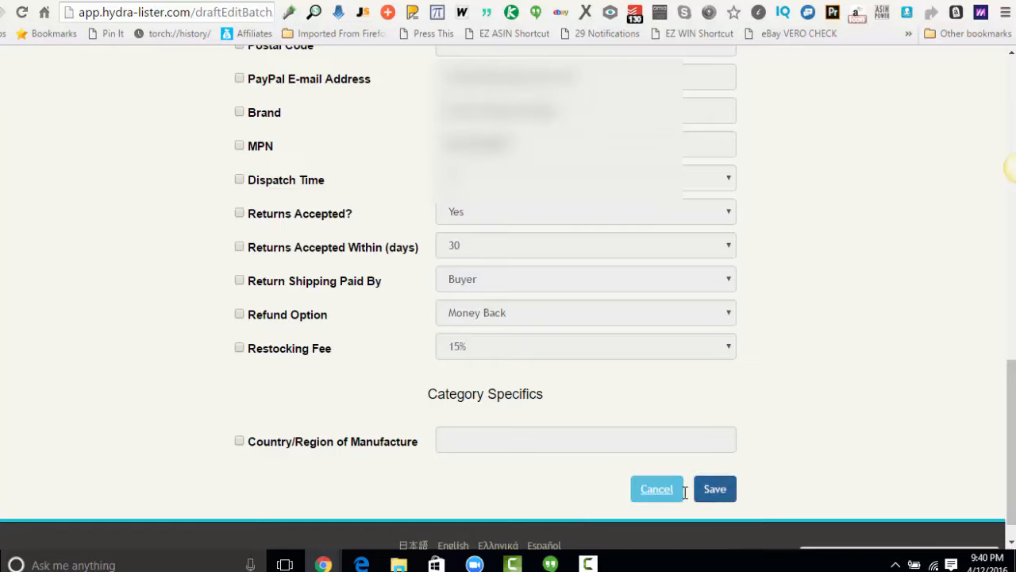
{"action": "left_click", "coordinate": [239, 281]}
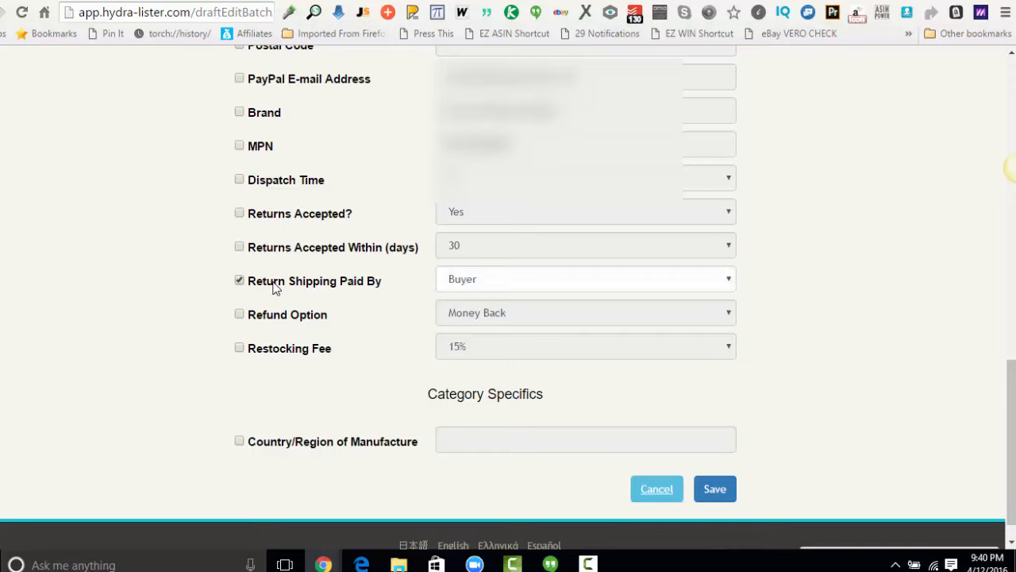
{"action": "left_click", "coordinate": [239, 282]}
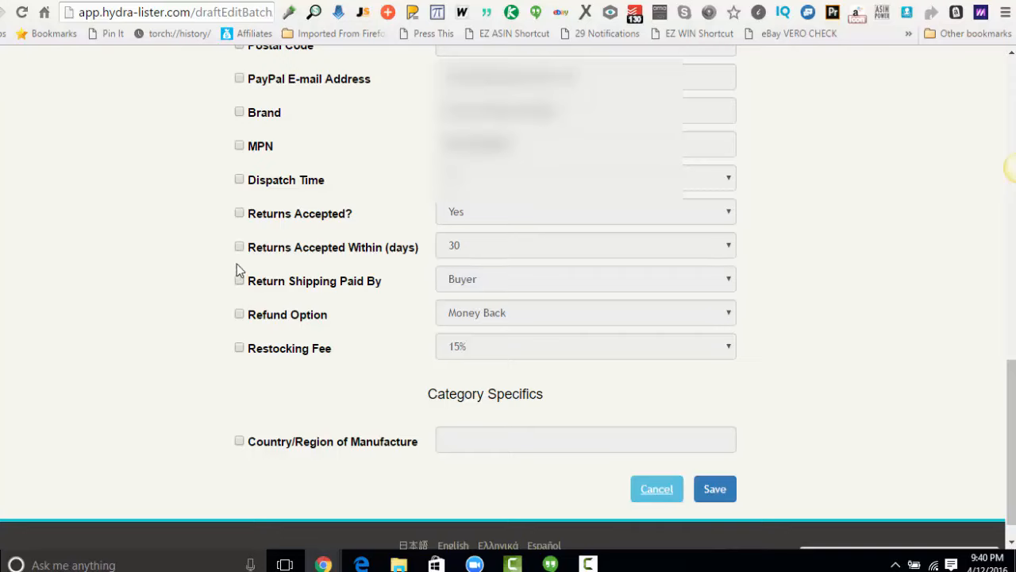
{"action": "left_click", "coordinate": [239, 213]}
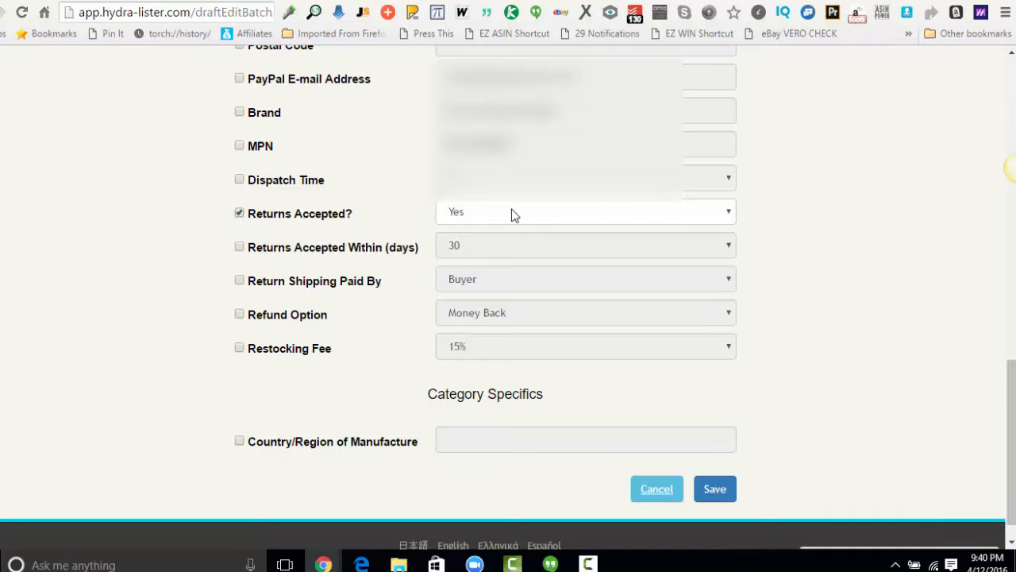
{"action": "left_click", "coordinate": [583, 215]}
{"action": "left_click", "coordinate": [552, 246]}
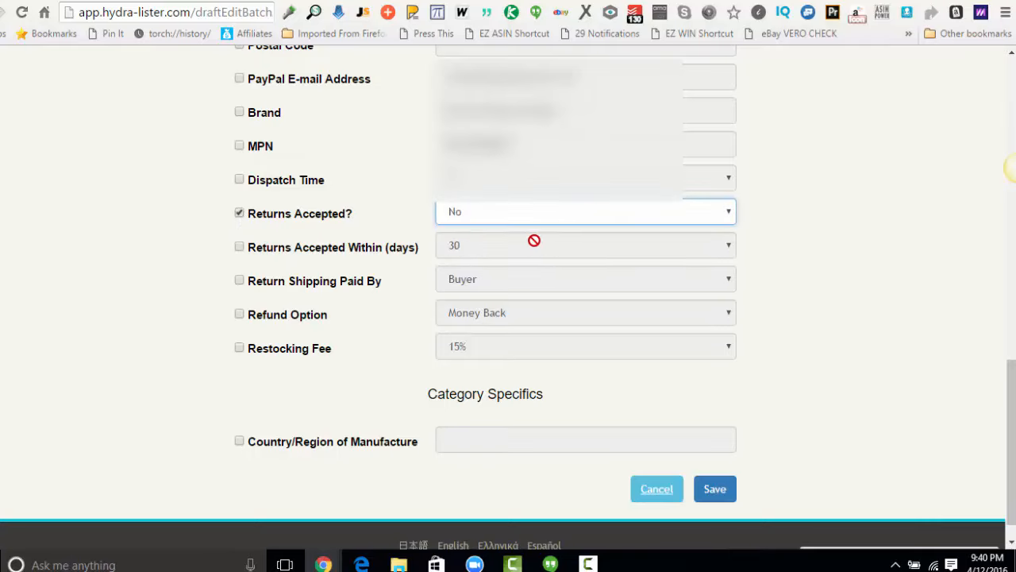
{"action": "left_click", "coordinate": [719, 489]}
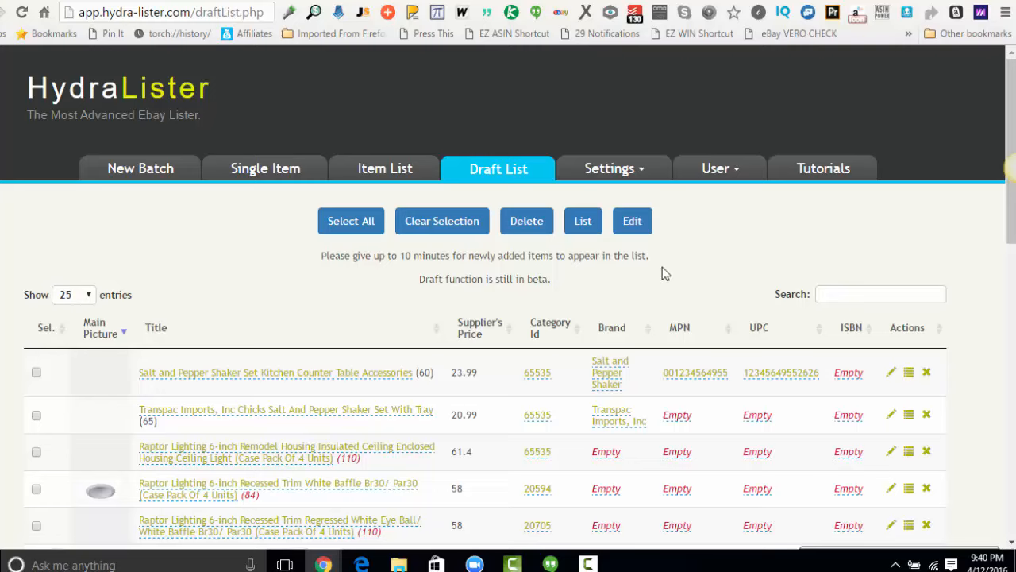
- Delete the two salt and pepper shaker drafts and the Raptor Lighting 6-inch Remodel Housing draft from the list
{"action": "left_click", "coordinate": [35, 373]}
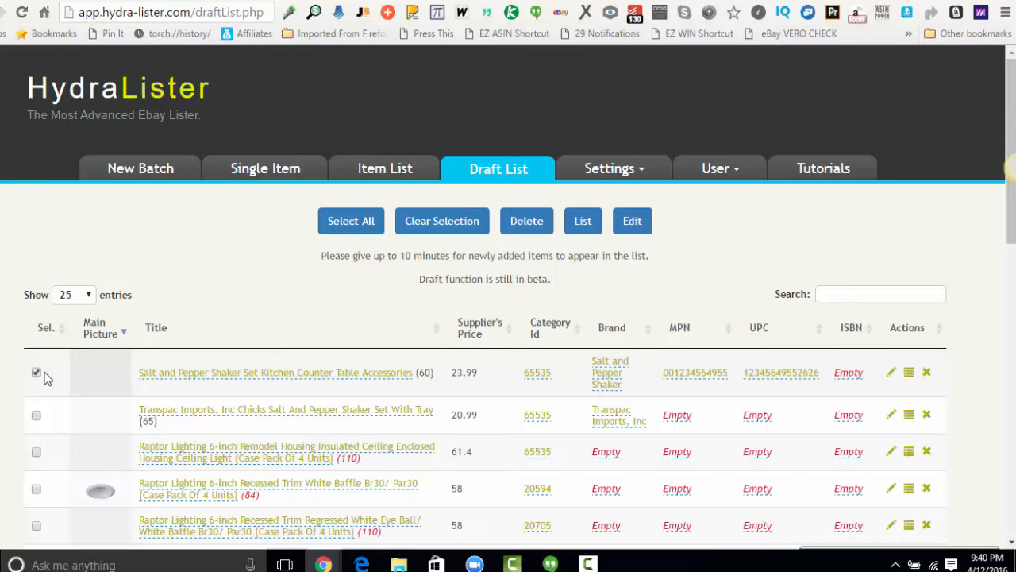
{"action": "left_click", "coordinate": [36, 416]}
{"action": "left_click", "coordinate": [35, 453]}
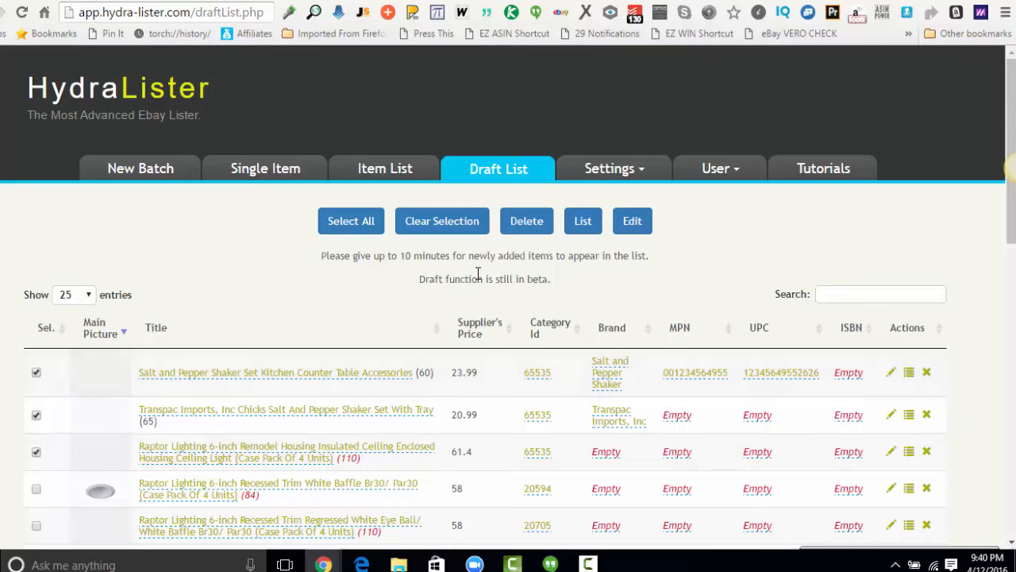
{"action": "left_click", "coordinate": [543, 229]}
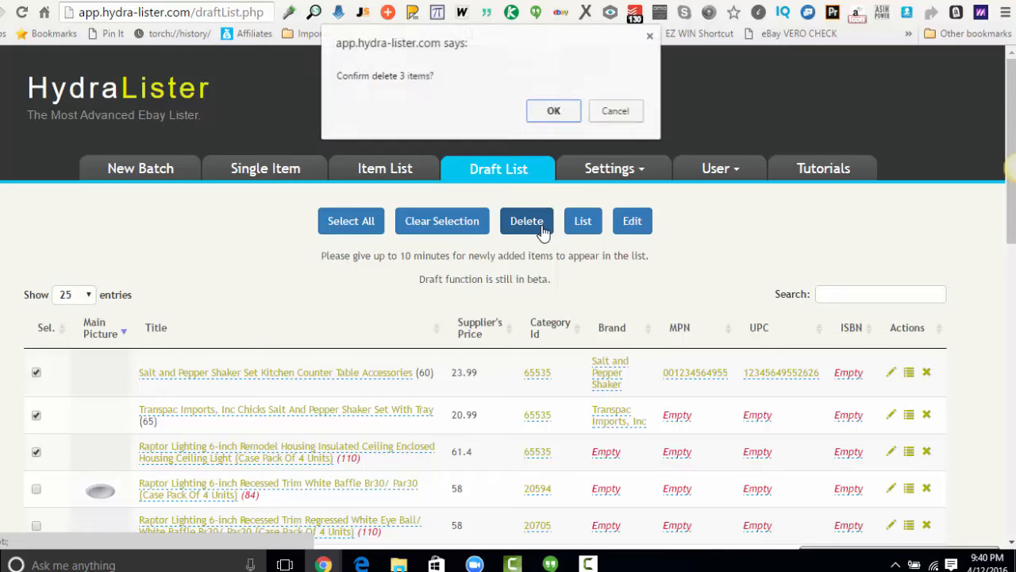
{"action": "left_click", "coordinate": [552, 115]}
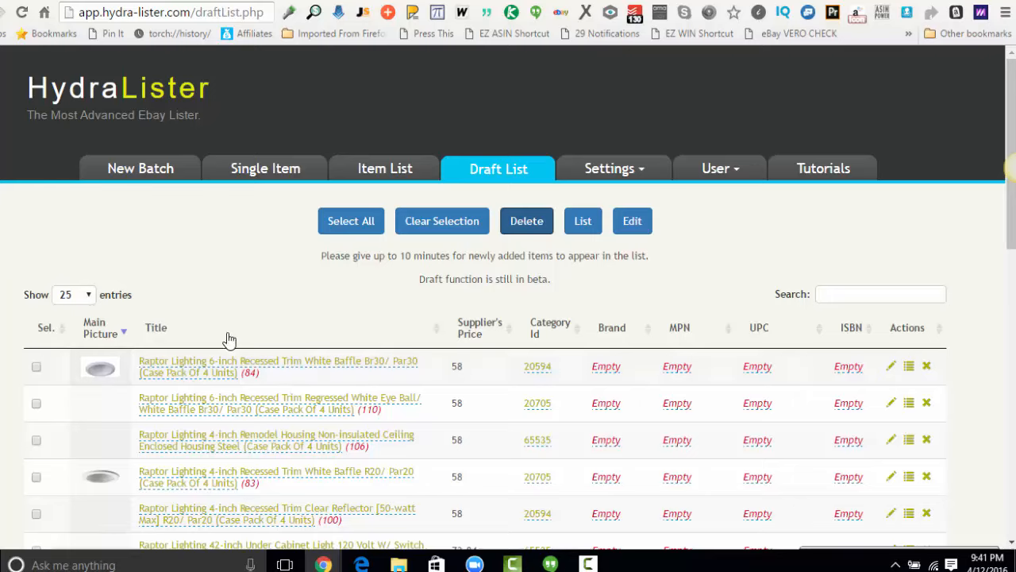
- Select the first four drafts, extend the selection to all drafts, and clear the selection
{"action": "left_click", "coordinate": [36, 367]}
{"action": "left_click", "coordinate": [37, 403]}
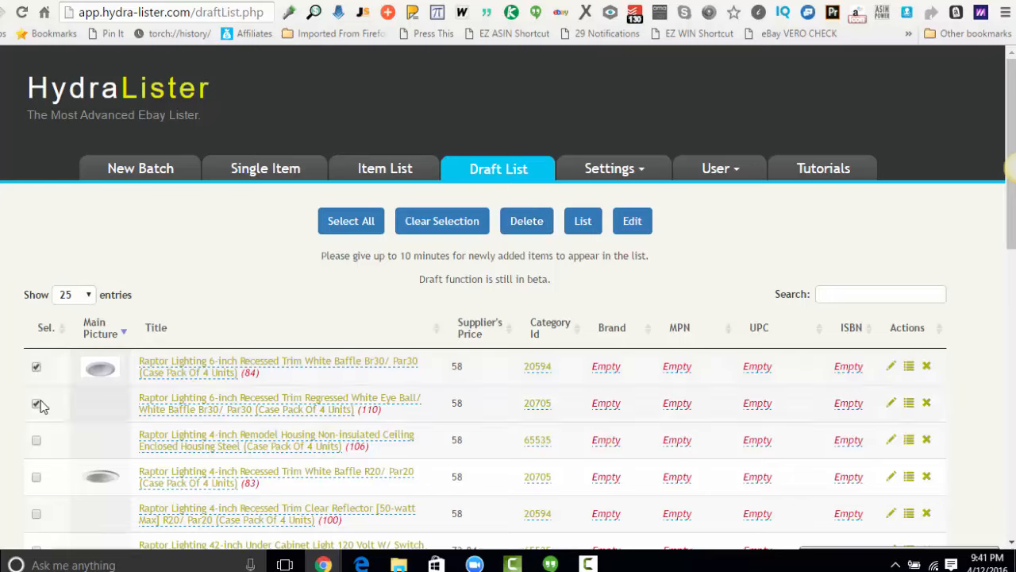
{"action": "left_click", "coordinate": [37, 439]}
{"action": "left_click", "coordinate": [37, 478]}
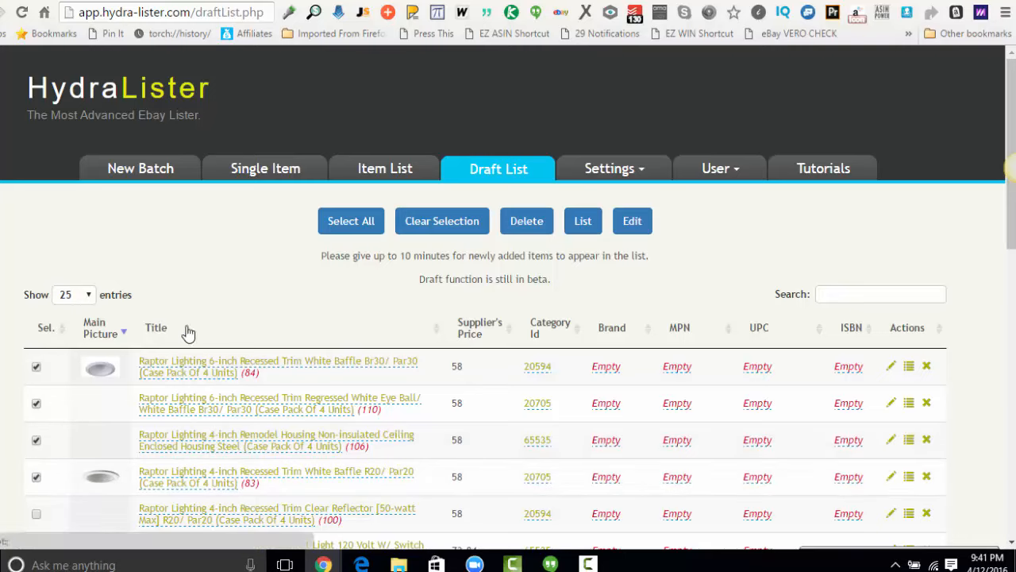
{"action": "left_click", "coordinate": [361, 219]}
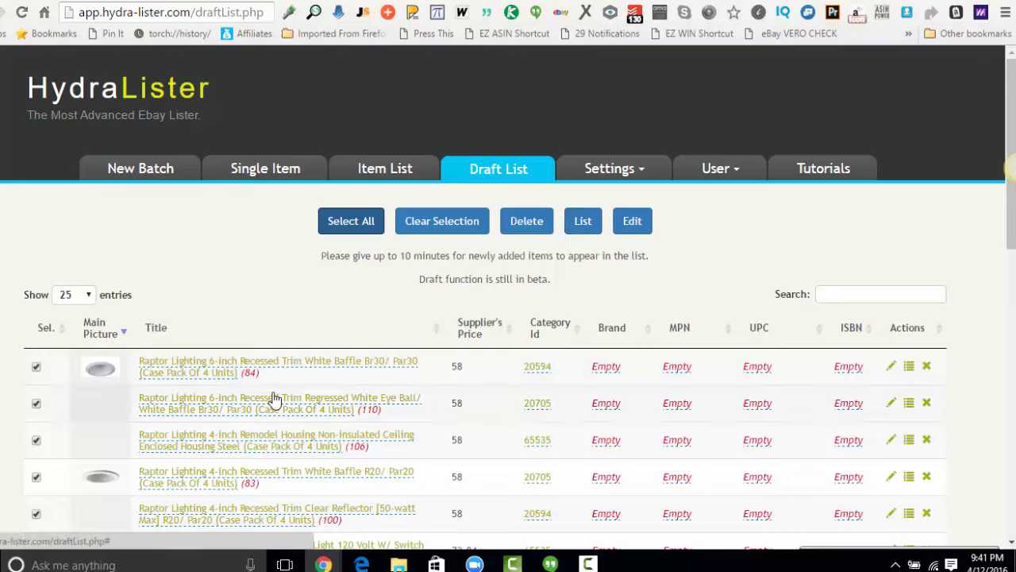
{"action": "left_click", "coordinate": [473, 224]}
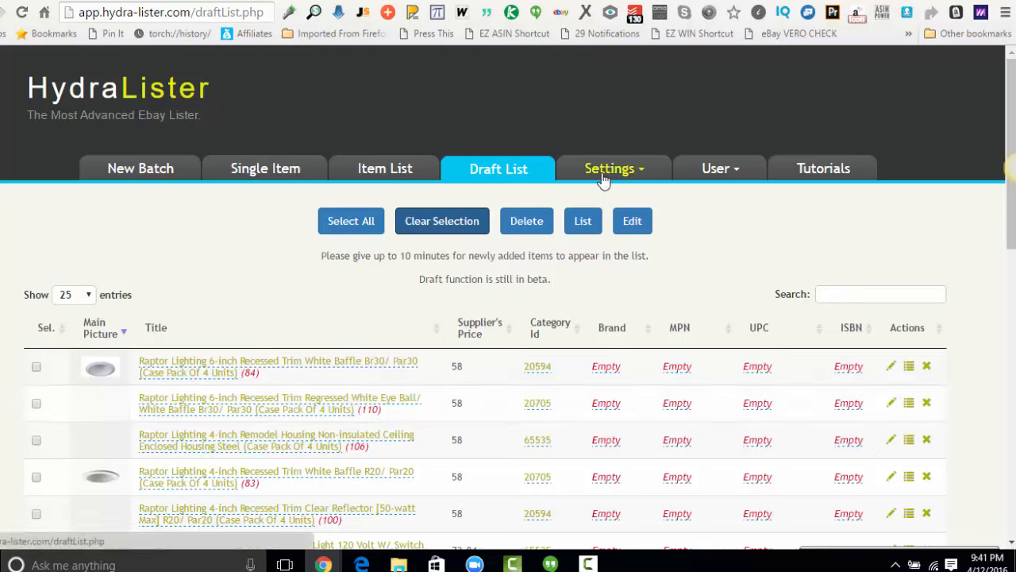
{"action": "left_click", "coordinate": [457, 211]}
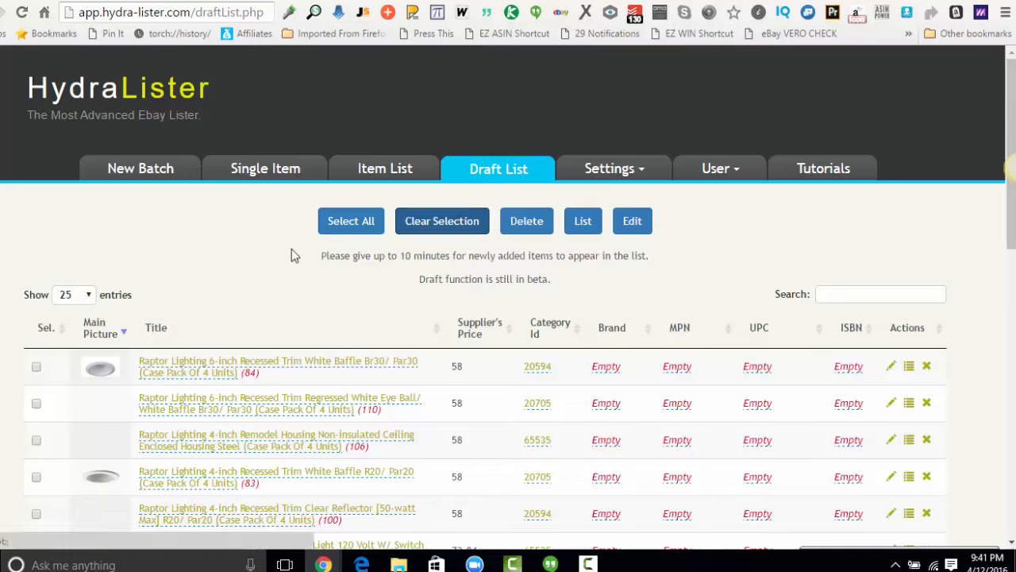